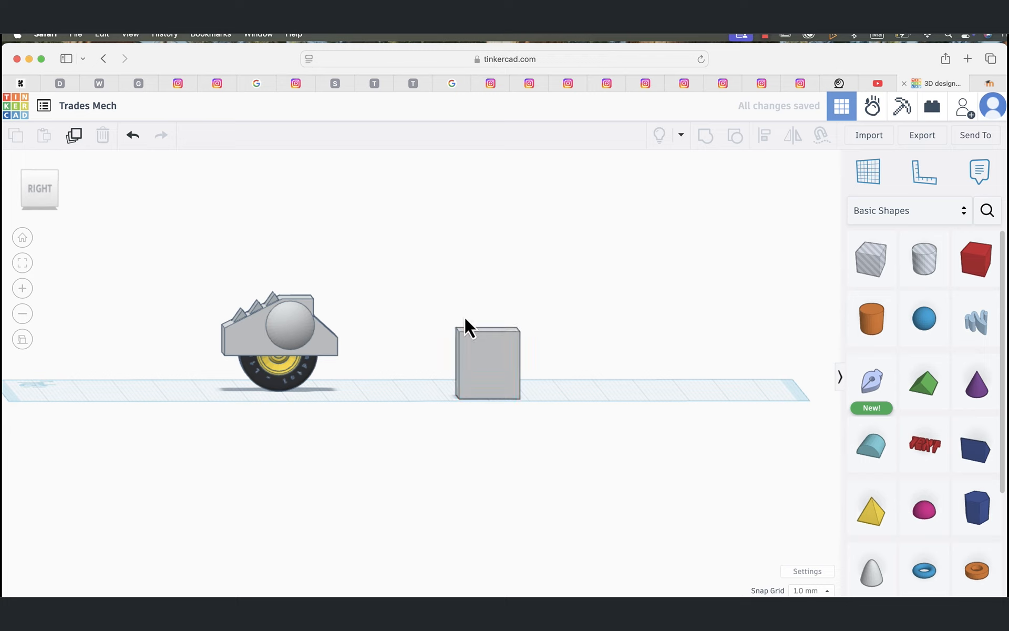
Step: Ungroup the grey block on the workplane and select the slanted hole box released from it
left_click(485, 359)
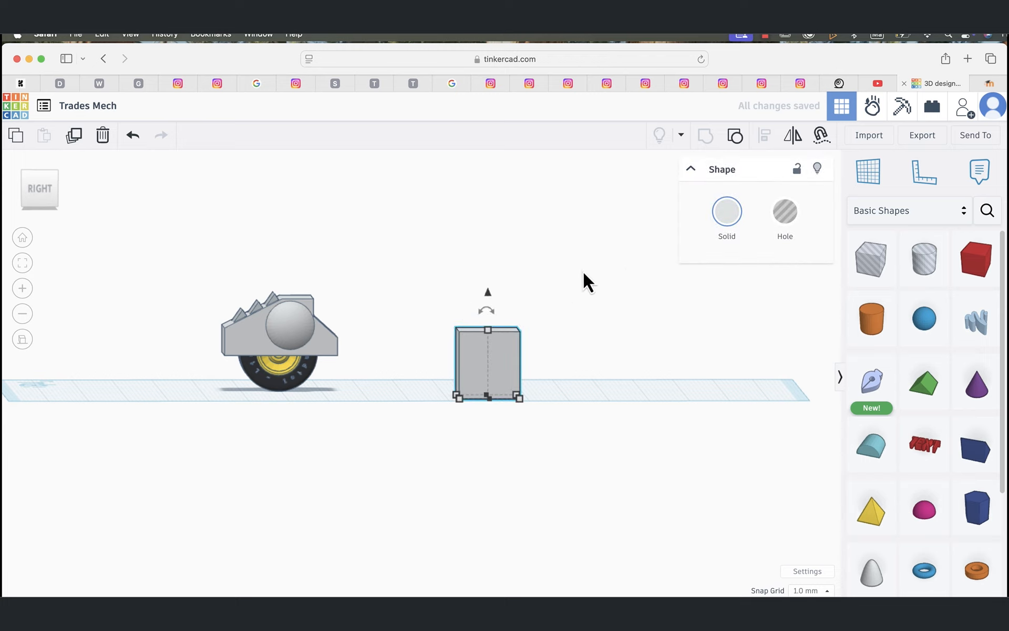
left_click(735, 135)
left_click(593, 212)
left_click(455, 320)
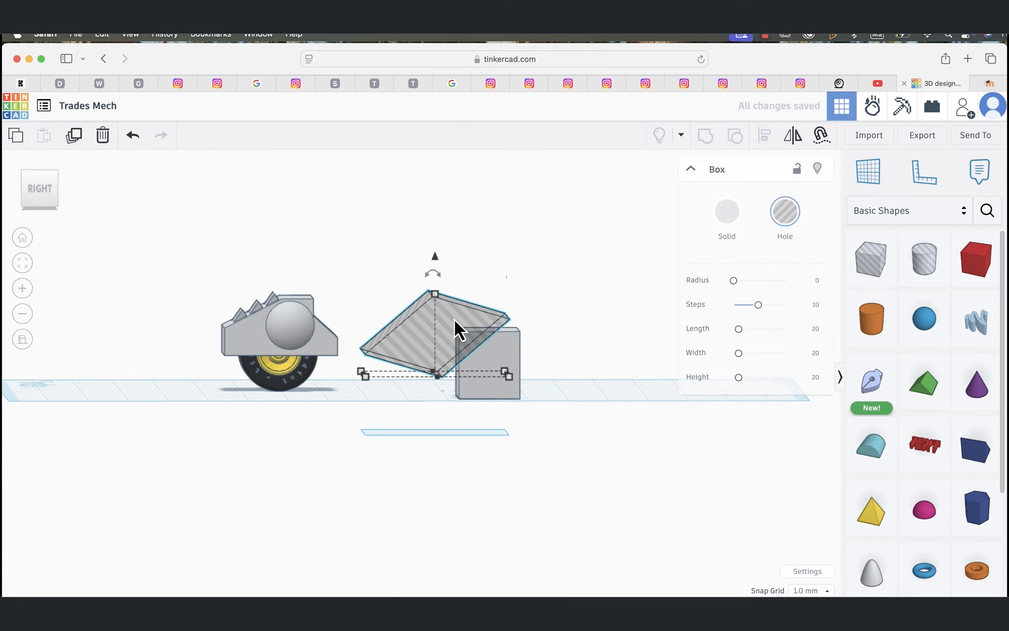
Step: Move the slanted hole box about 333 mm back over the workplane so it partly overlaps the front of the grey block
right_click_drag(495, 463, 636, 450)
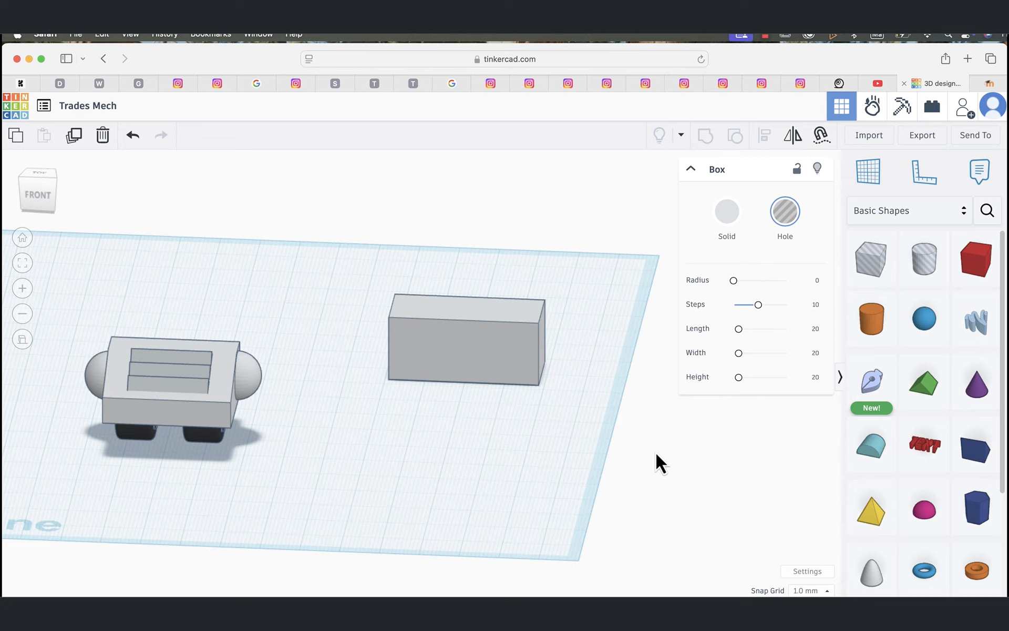
scroll(656, 454, "down", 5)
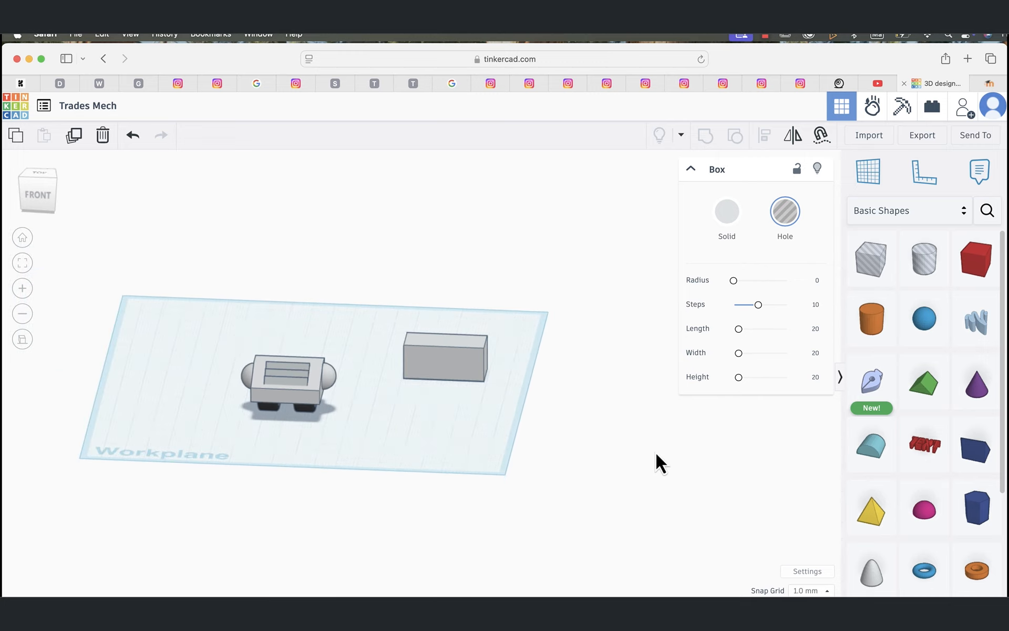
scroll(657, 455, "down", 4)
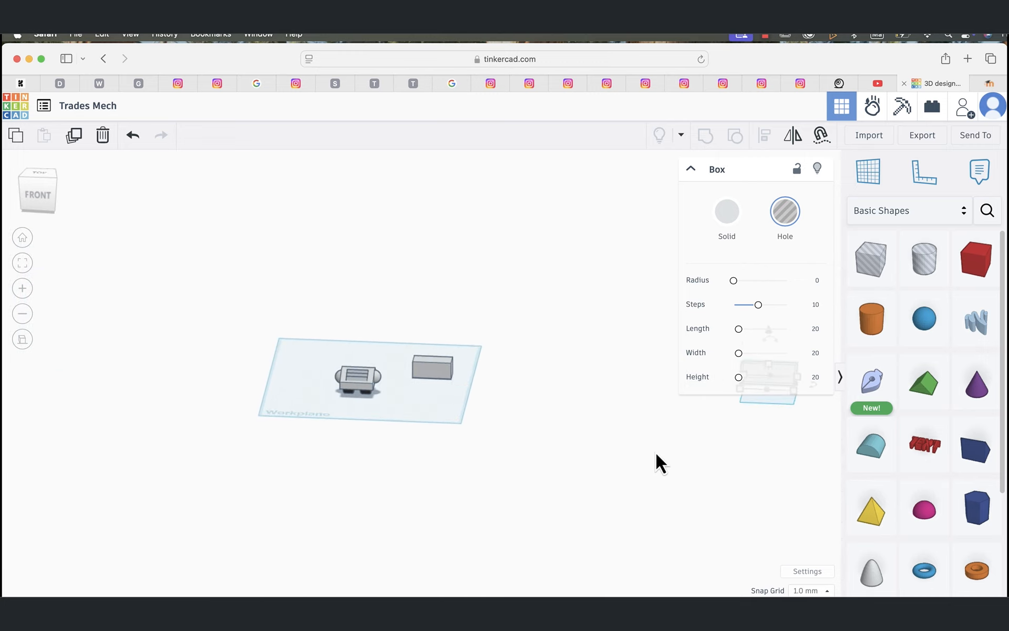
scroll(655, 452, "down", 4)
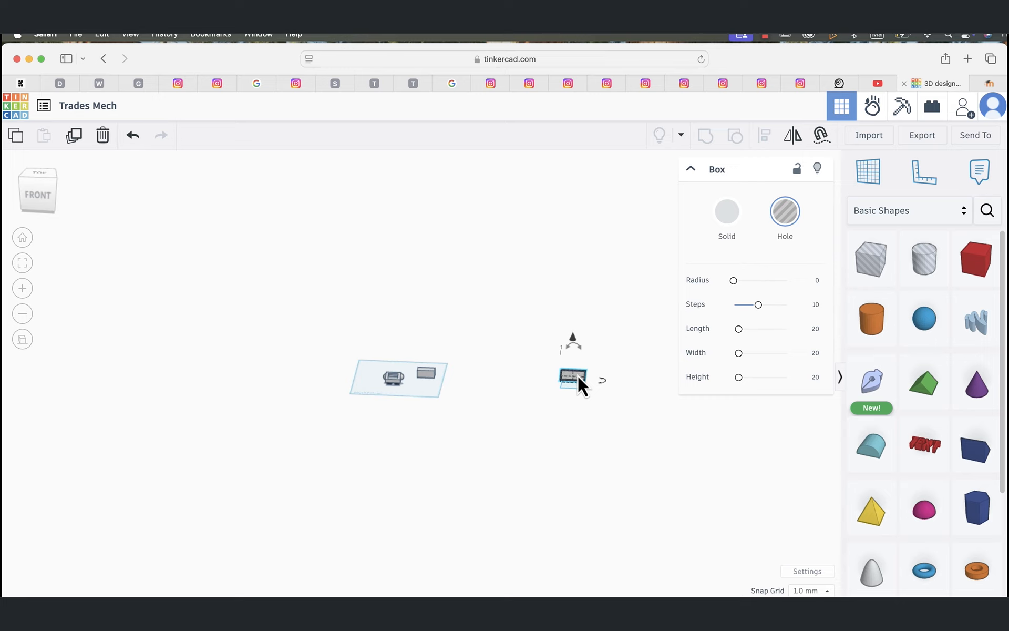
left_click_drag(578, 376, 430, 372)
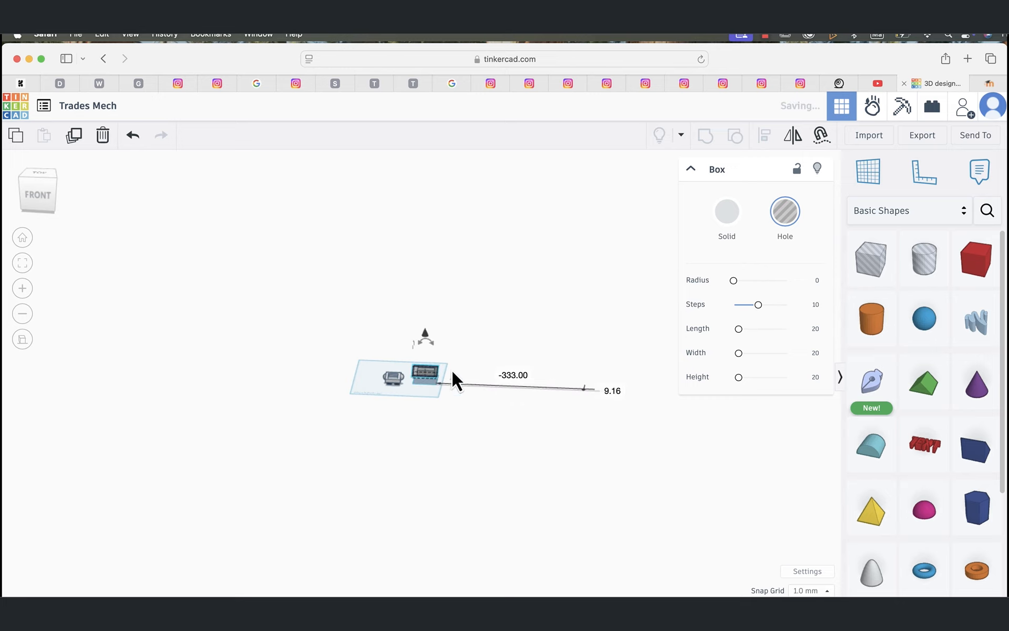
scroll(545, 369, "up", 5)
scroll(545, 369, "up", 3)
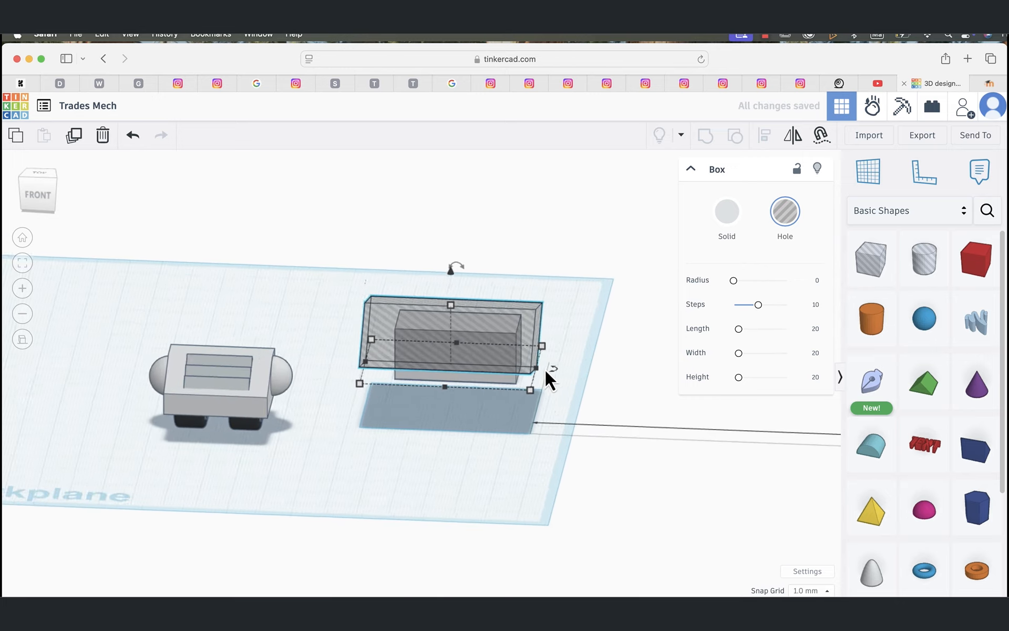
right_click_drag(610, 390, 370, 459)
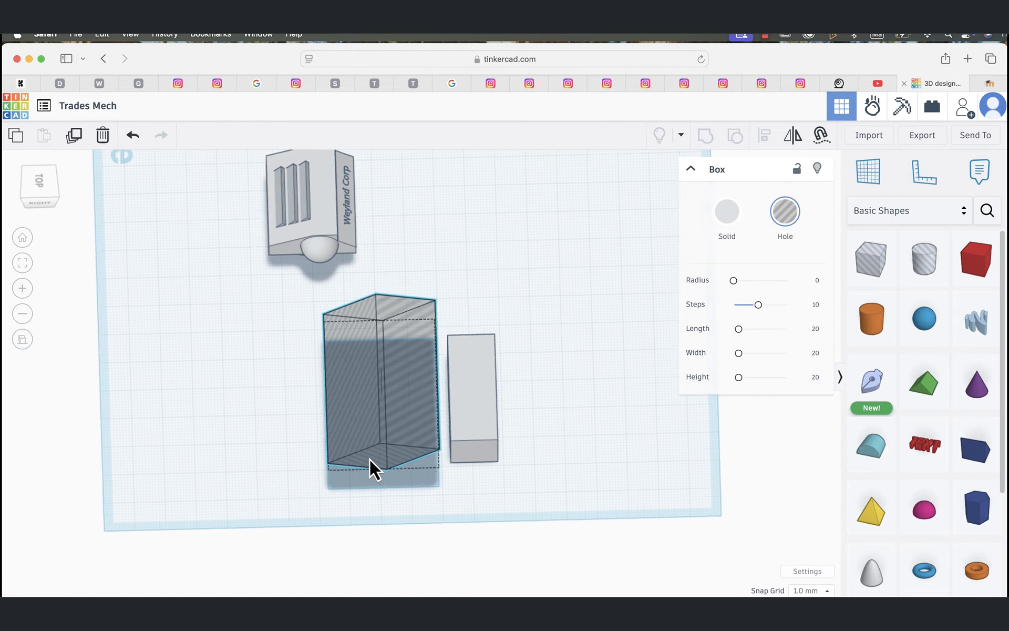
left_click_drag(374, 385, 418, 391)
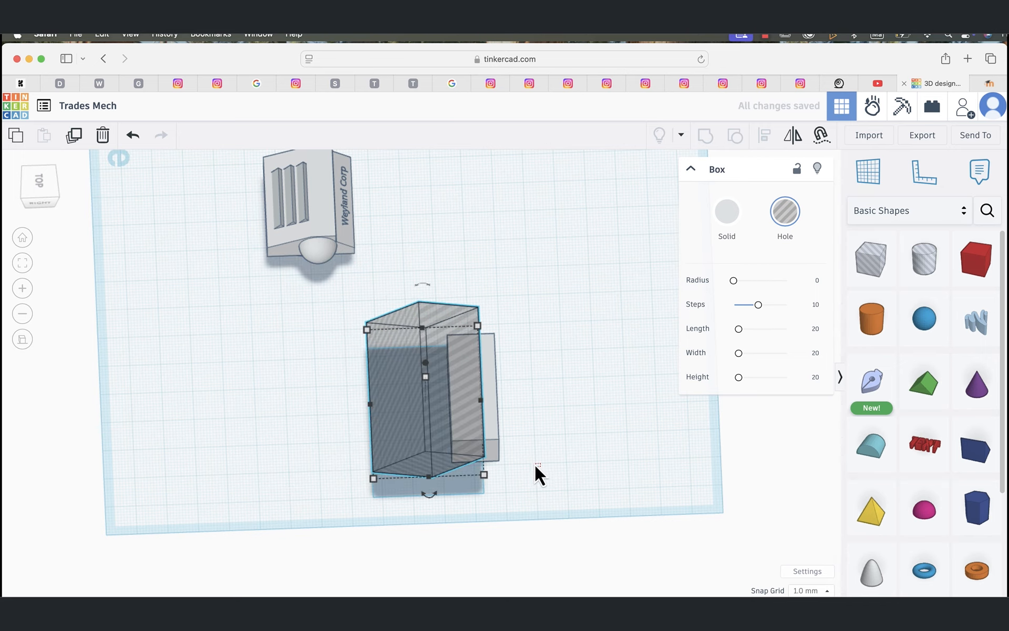
Step: In an orthographic right-side view, lower the hole box and shift it about 3.16 mm so it overlaps the block's upper front corner
left_click(534, 463)
right_click_drag(533, 463, 531, 347)
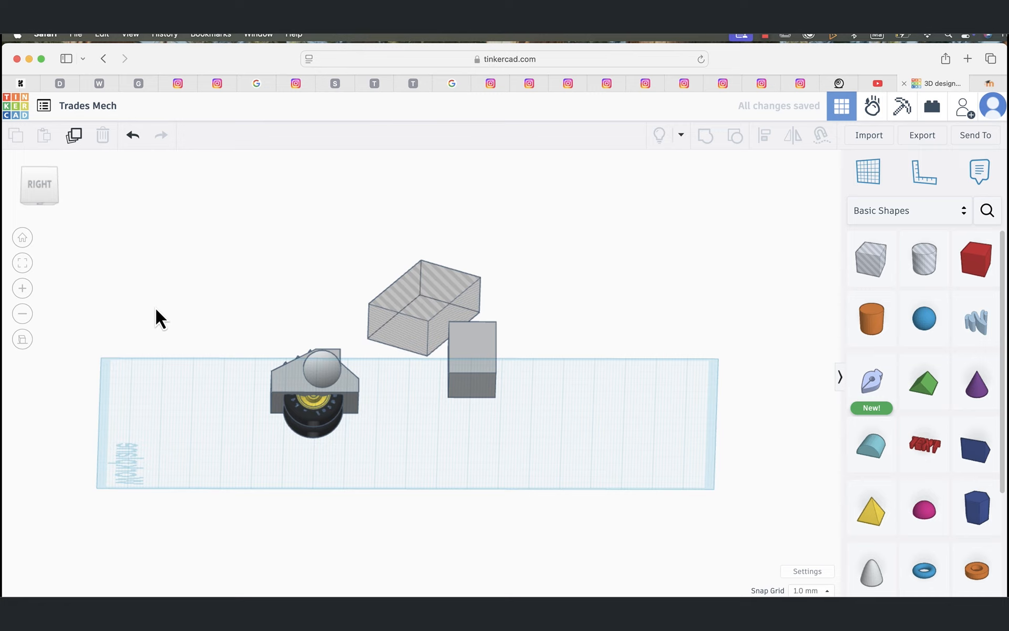
left_click(25, 340)
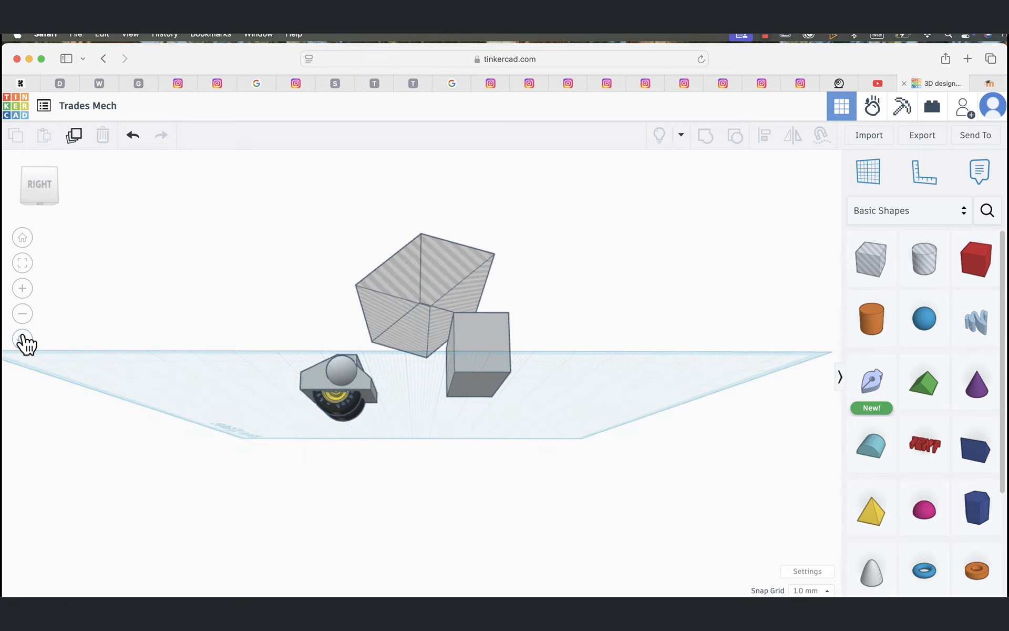
left_click(43, 188)
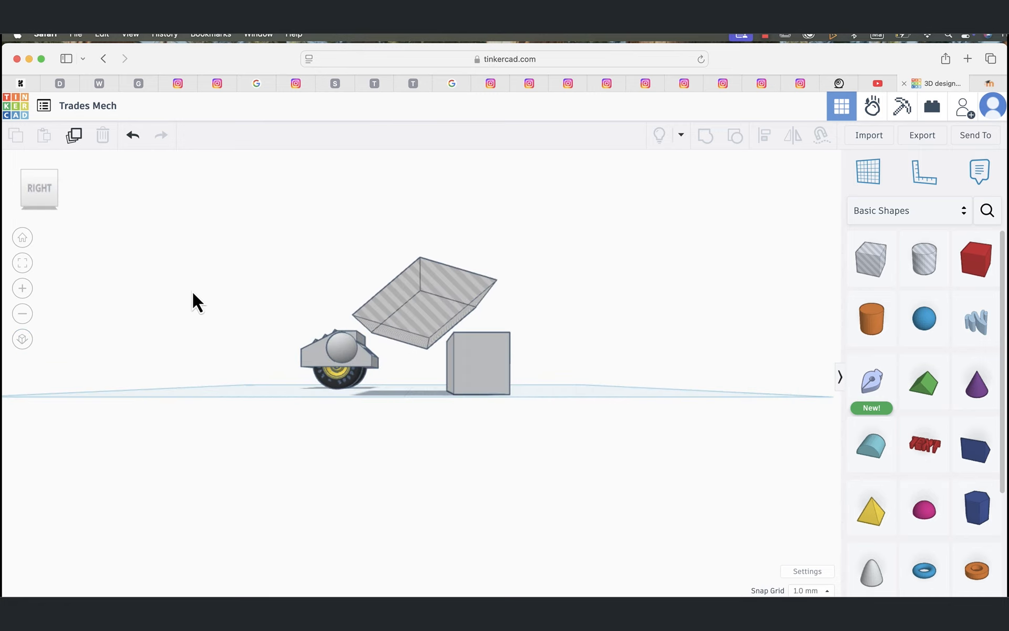
left_click(23, 340)
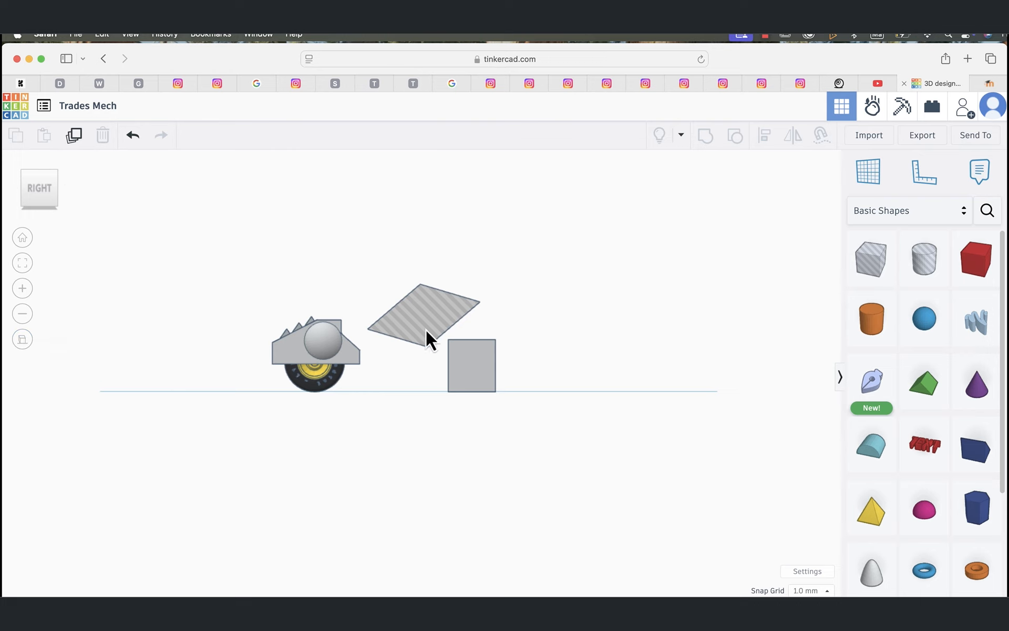
left_click(434, 315)
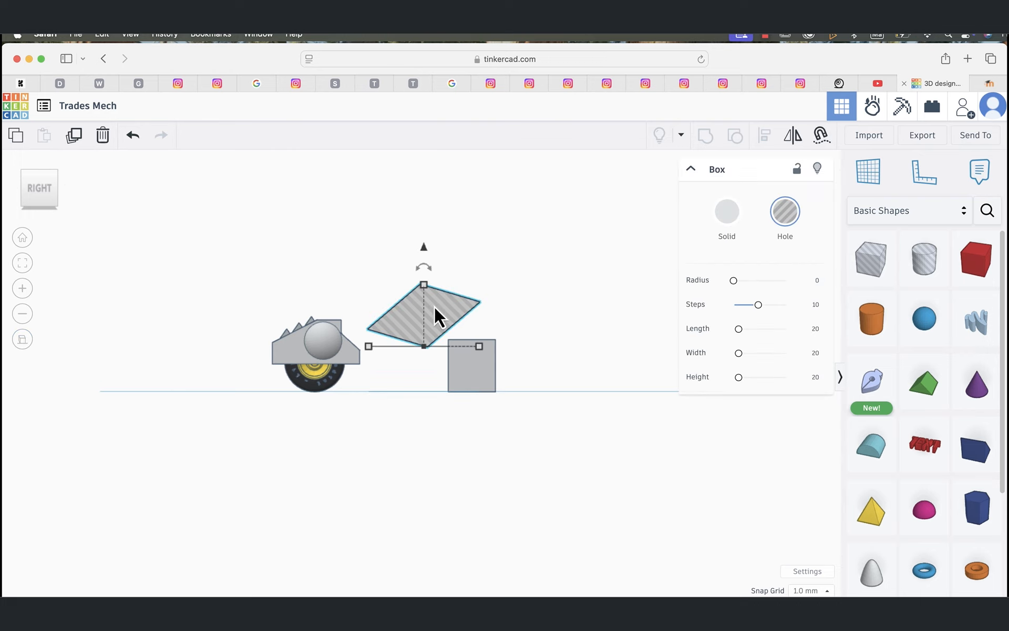
left_click_drag(423, 247, 422, 279)
left_click_drag(434, 348, 442, 340)
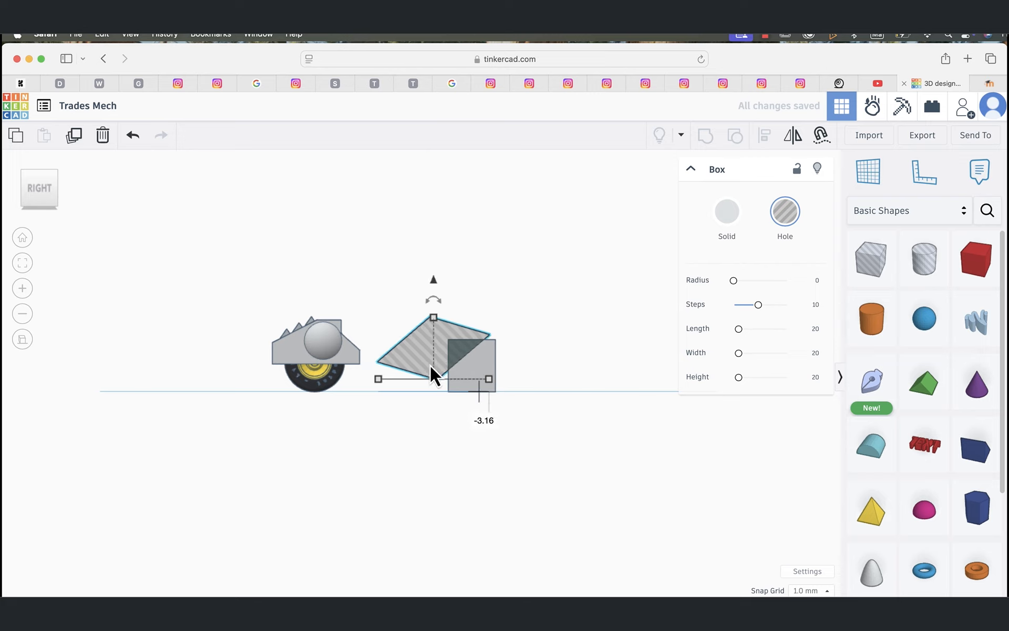
Step: Group the hole box with the grey block to cut a slope into the block's upper front corner
left_click(484, 363, "shift")
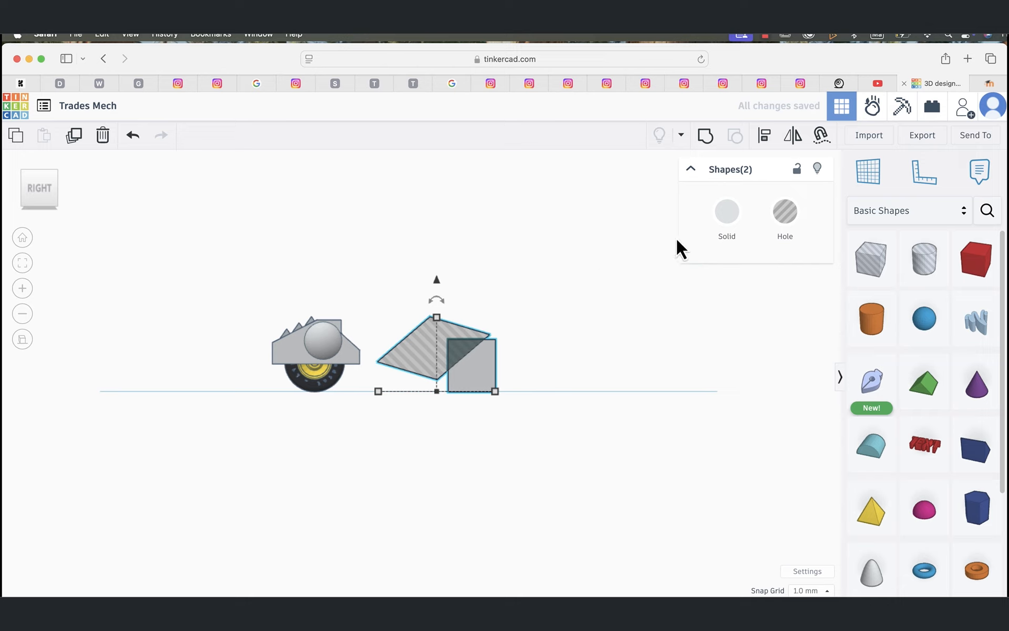
left_click(705, 137)
left_click(598, 297)
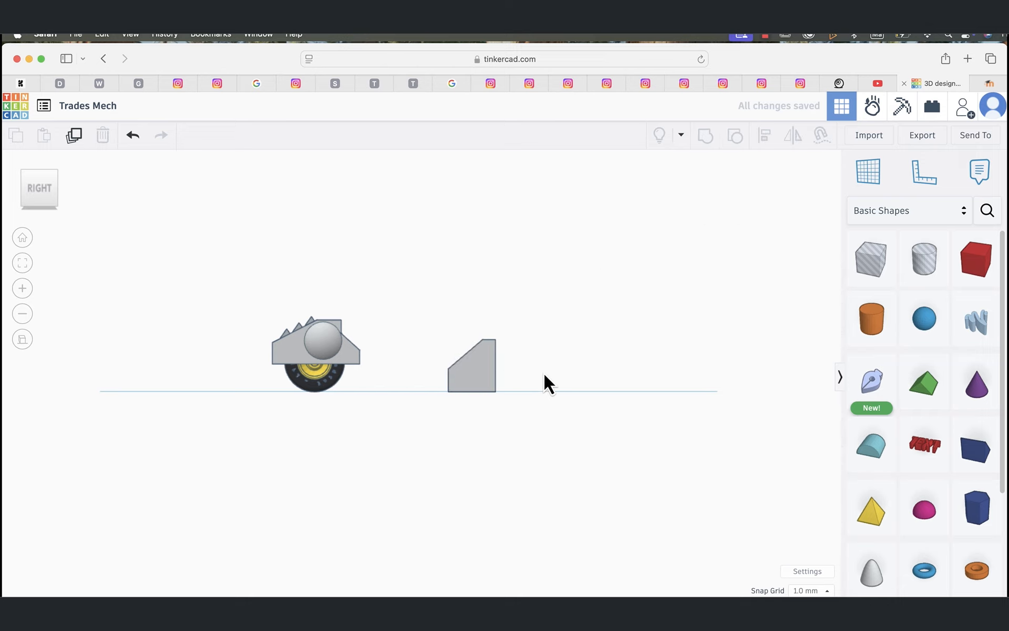
right_click_drag(543, 374, 682, 428)
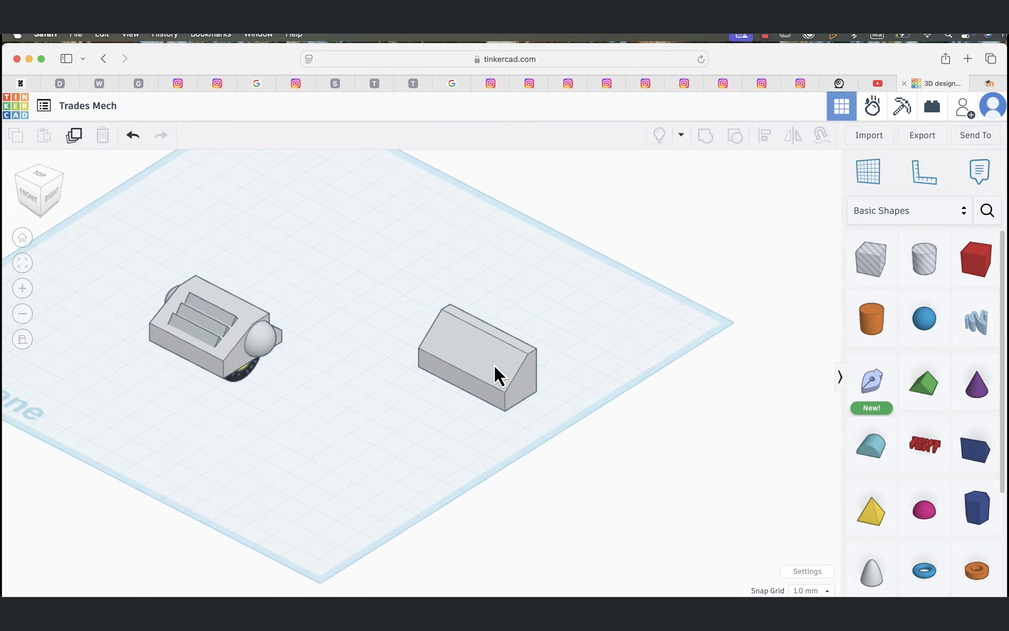
Step: Resize the sloped block to about 9 mm high with a footprint of about 34.5 by 31 mm
left_click(481, 353)
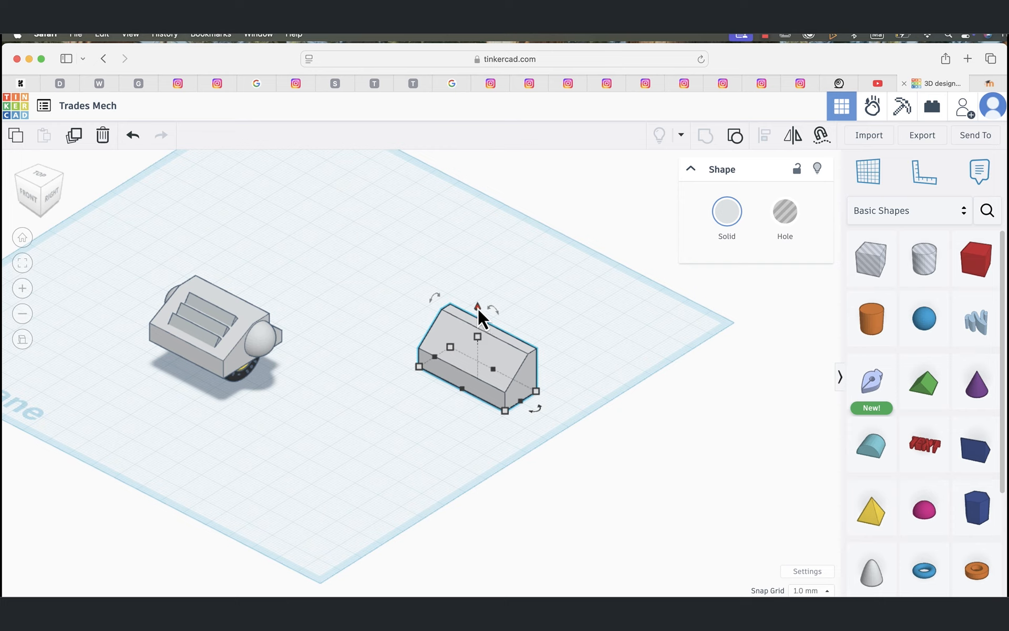
left_click_drag(478, 309, 480, 355)
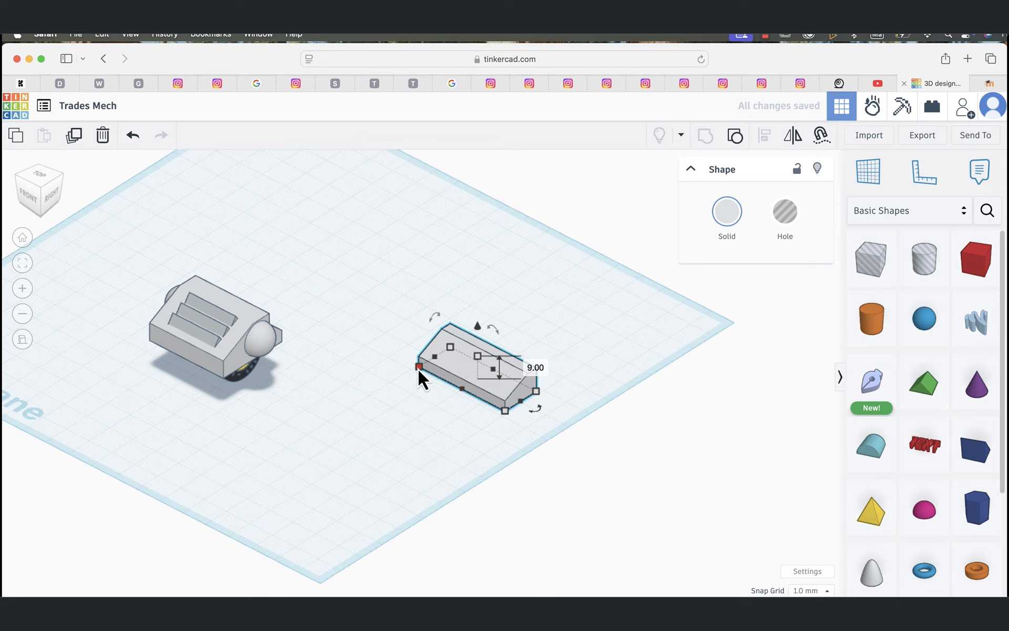
left_click_drag(419, 367, 393, 392)
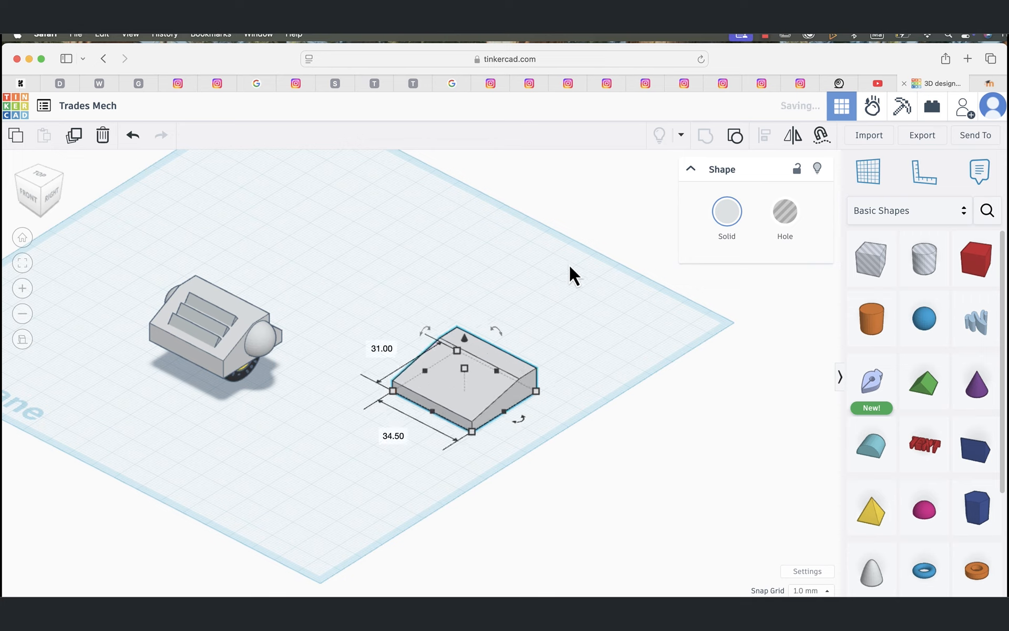
left_click(615, 192)
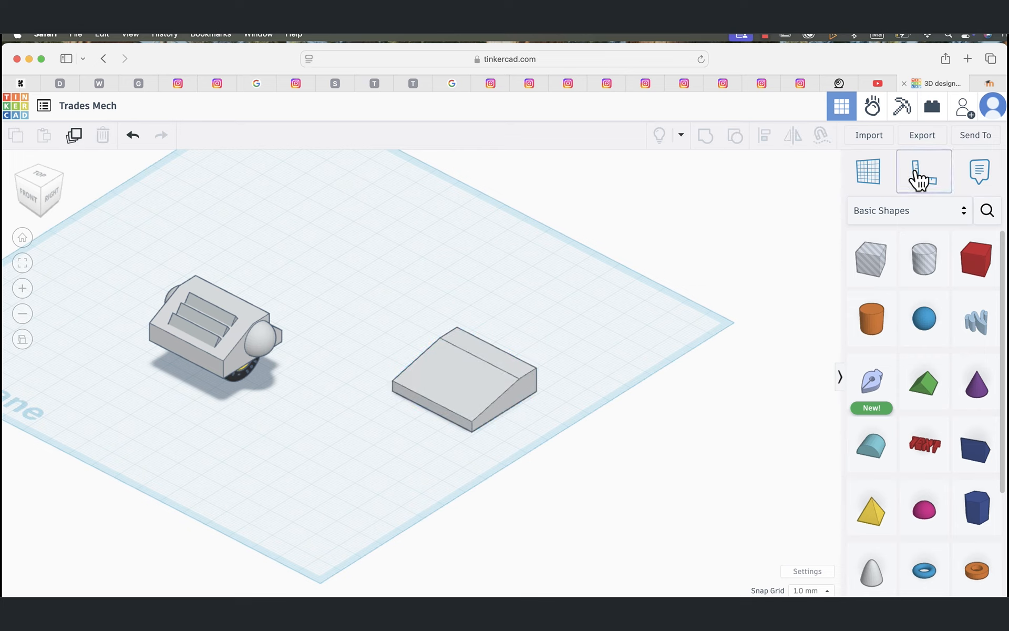
Step: Add the yellow-rimmed Tire from the Vehicles & Machines shapes and place it beside the sloped block
left_click(970, 220)
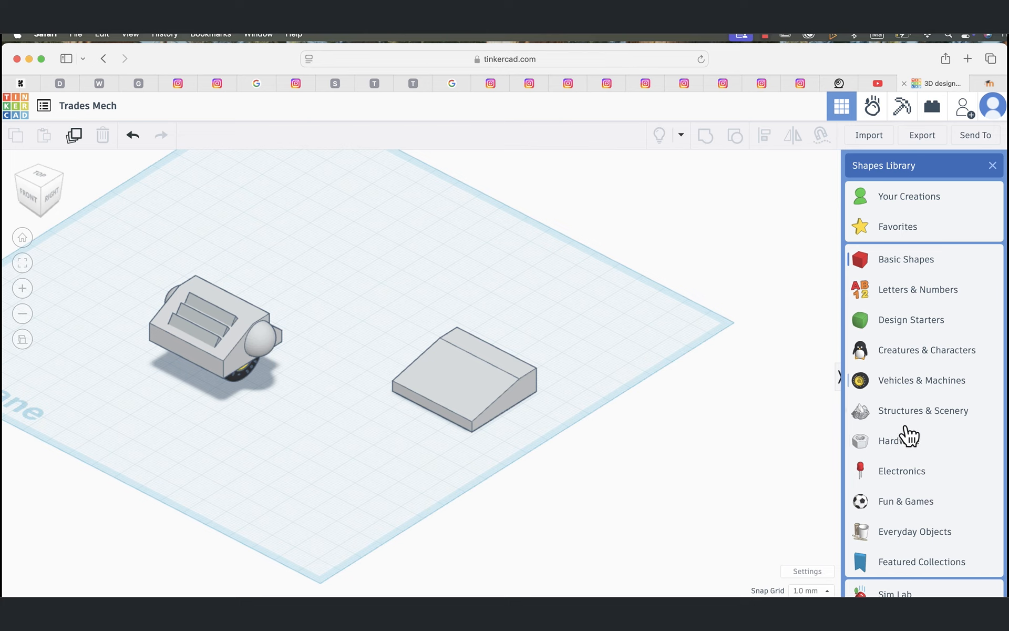
left_click(911, 446)
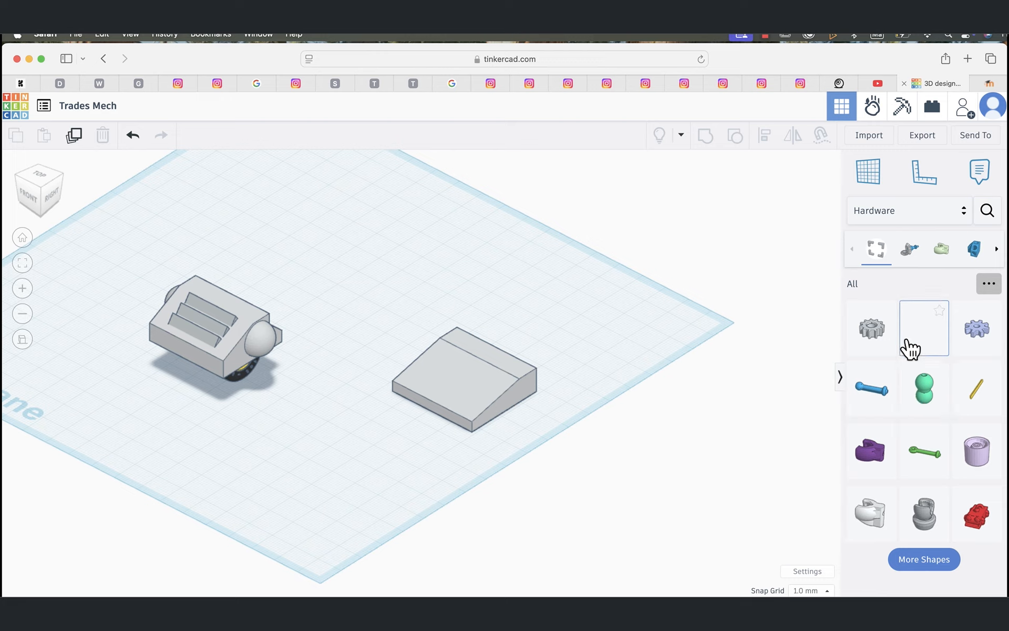
left_click(963, 215)
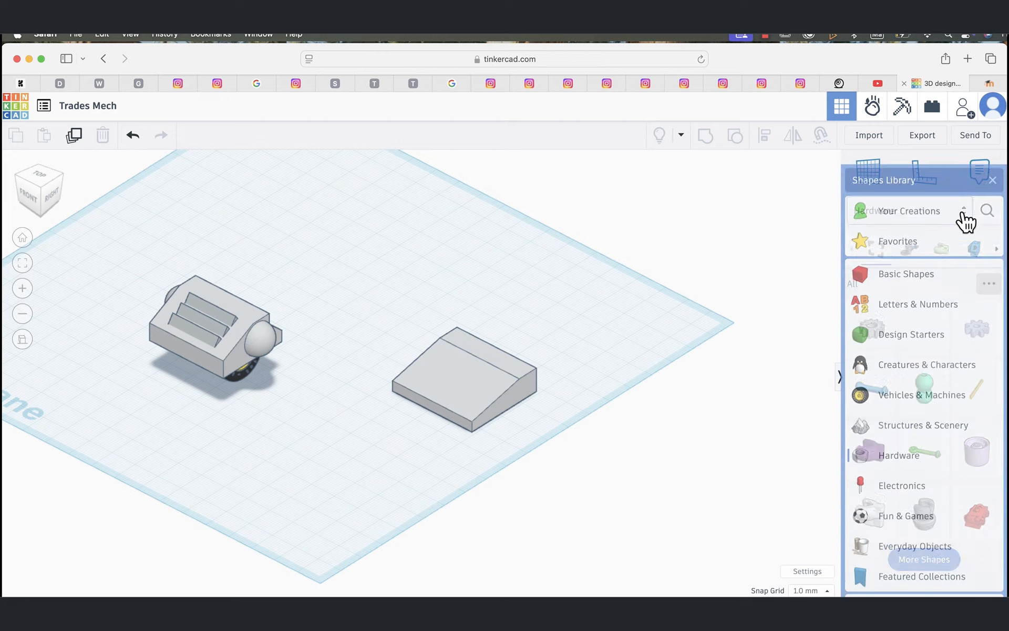
left_click(917, 384)
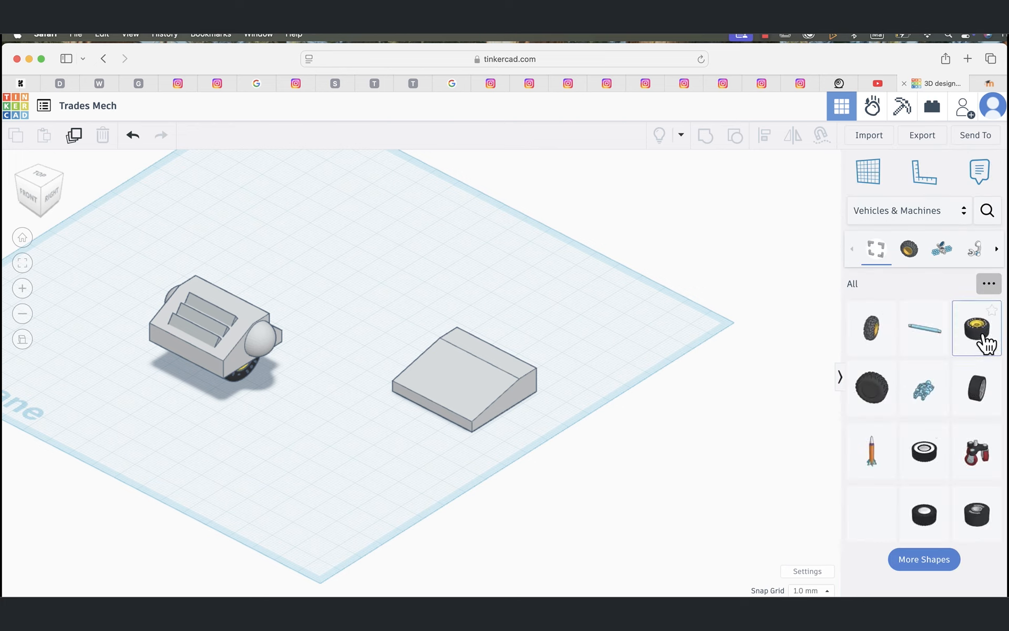
left_click(984, 358)
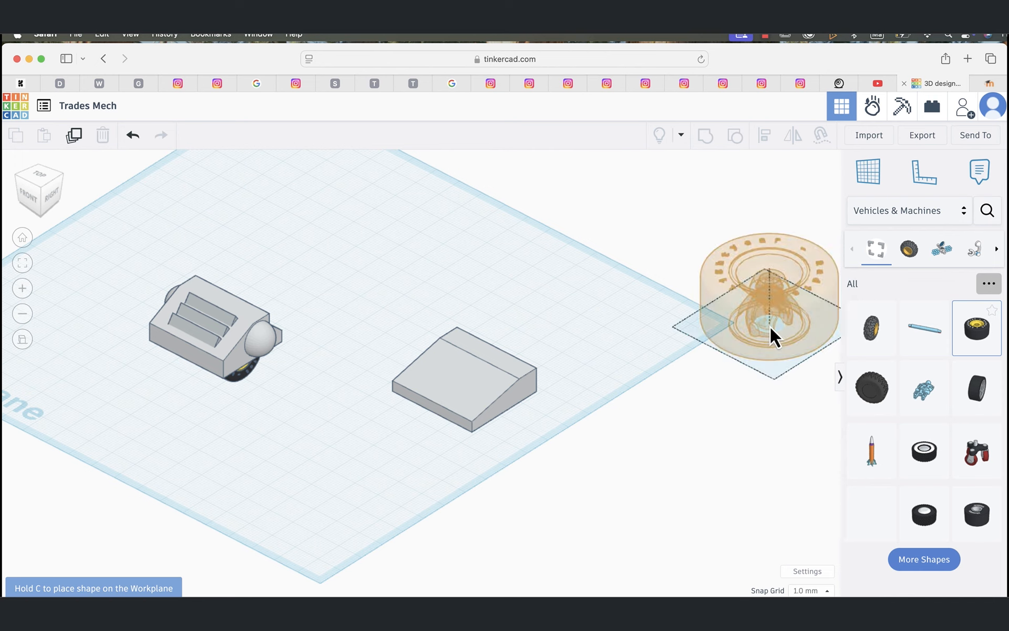
left_click(771, 325)
left_click_drag(764, 339, 606, 363)
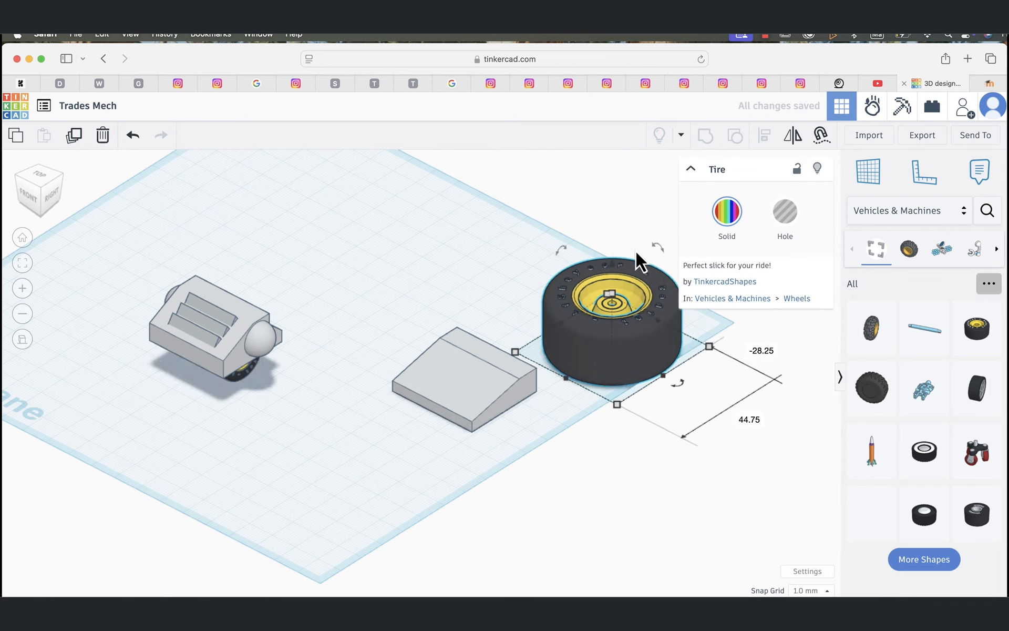
Step: Stand the tire upright and rotate it 90° about the vertical axis so its rim faces the block's side direction
left_click_drag(559, 251, 535, 306)
left_click_drag(640, 234, 547, 339)
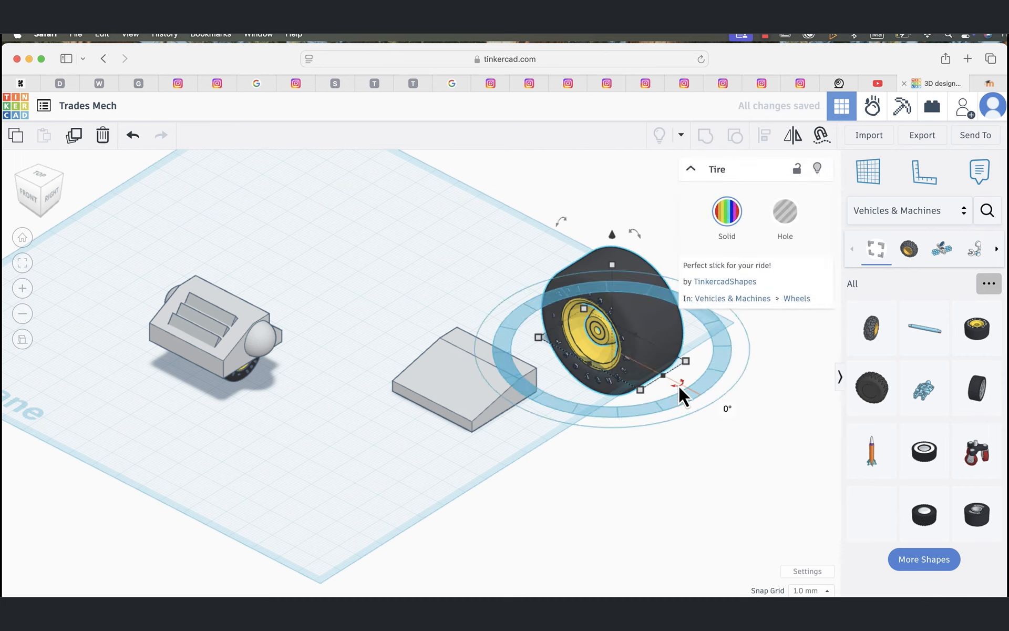
left_click_drag(679, 386, 705, 364)
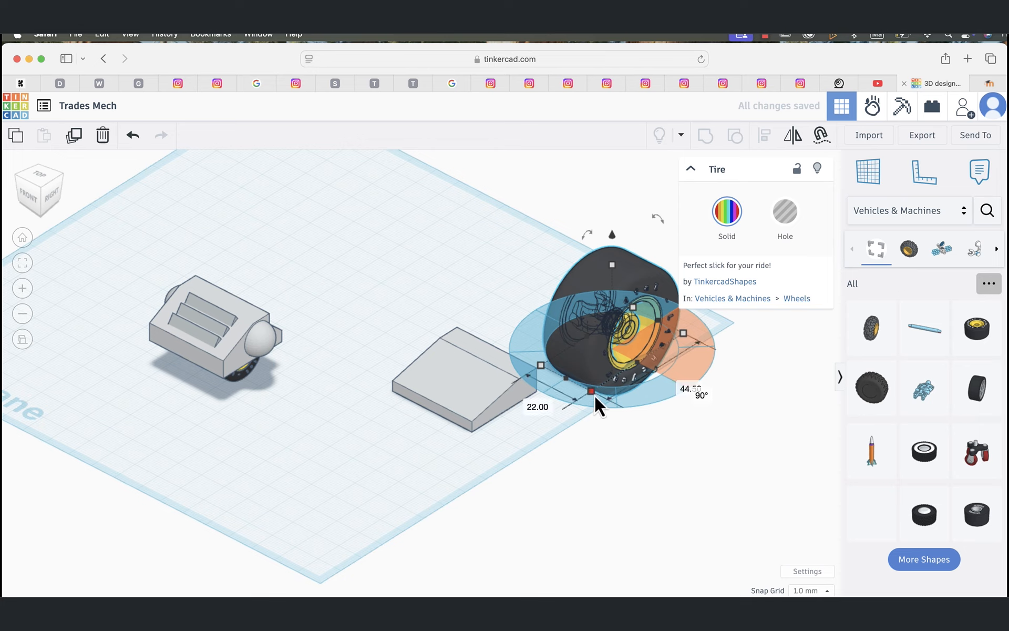
Step: Shrink the tire, fit it beneath the back side of the sloped block and lower it to about 9 mm below the workplane
left_click_drag(591, 393, 501, 385)
left_click(669, 414)
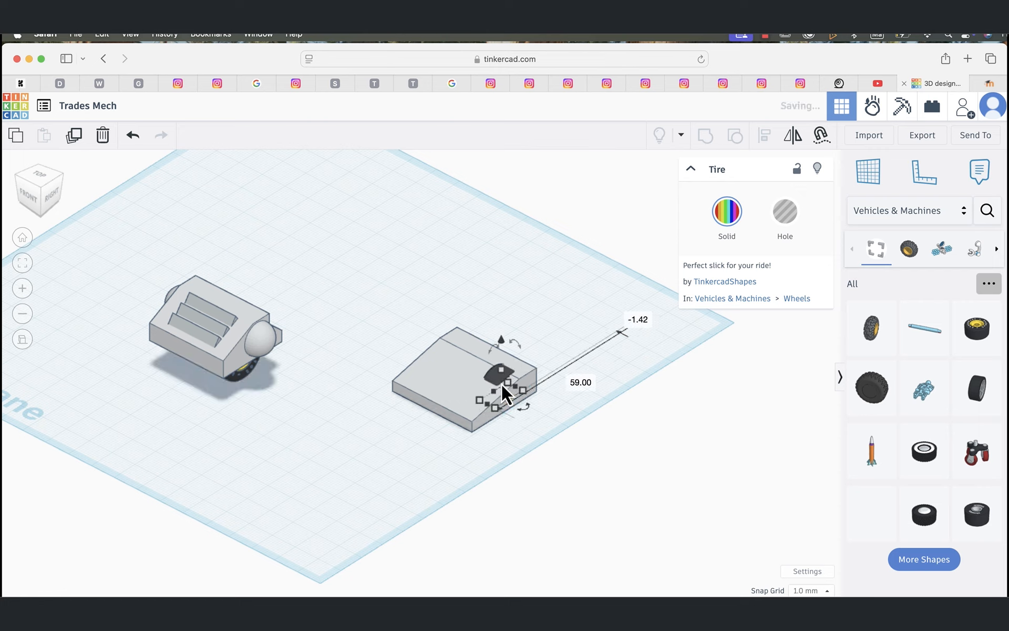
left_click(502, 350)
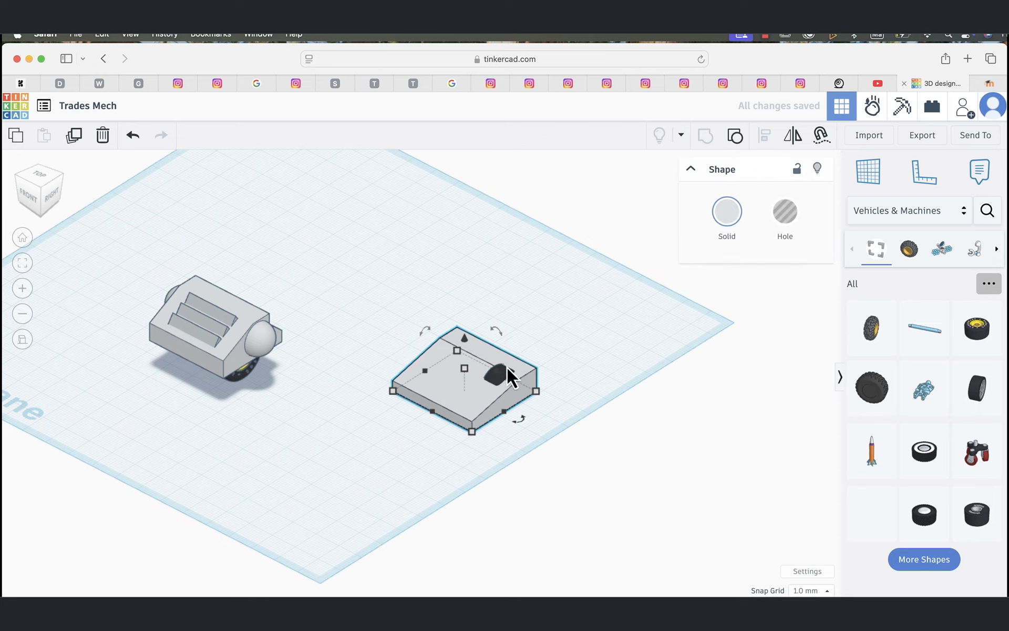
left_click(596, 445)
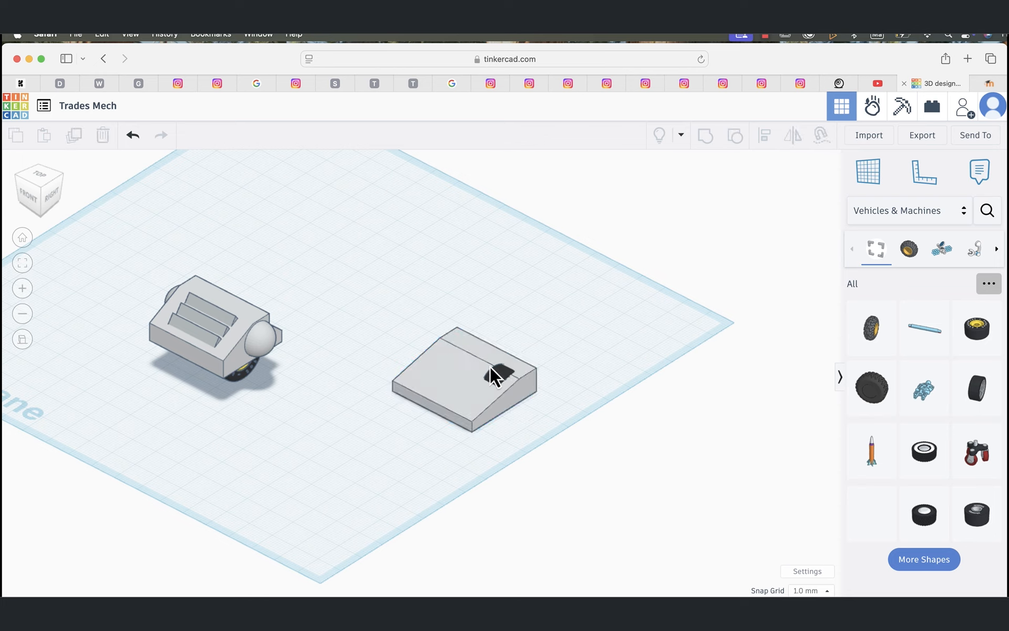
left_click(501, 377)
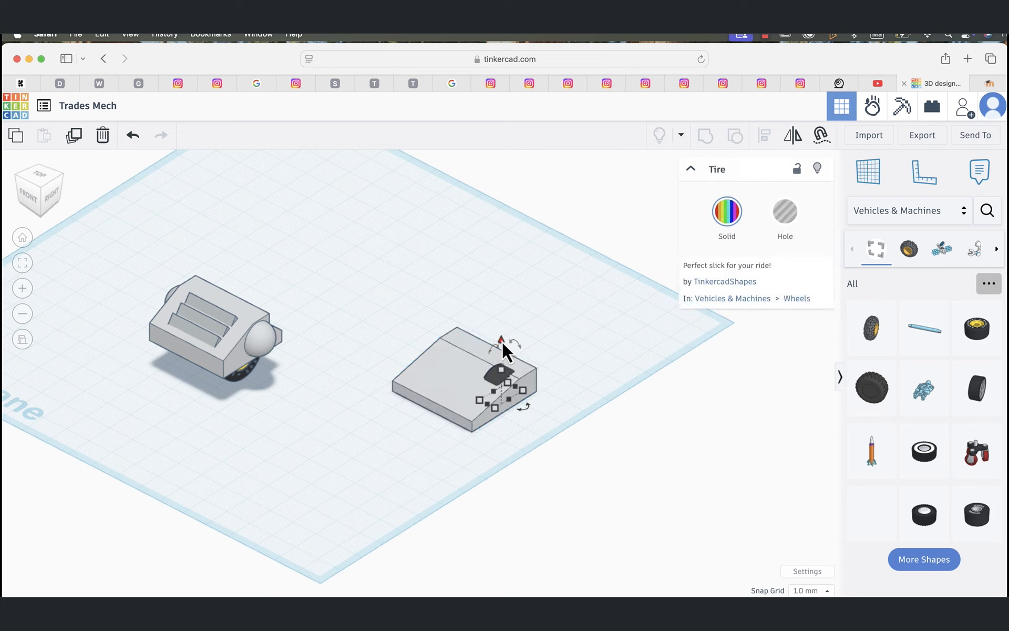
left_click_drag(501, 339, 501, 356)
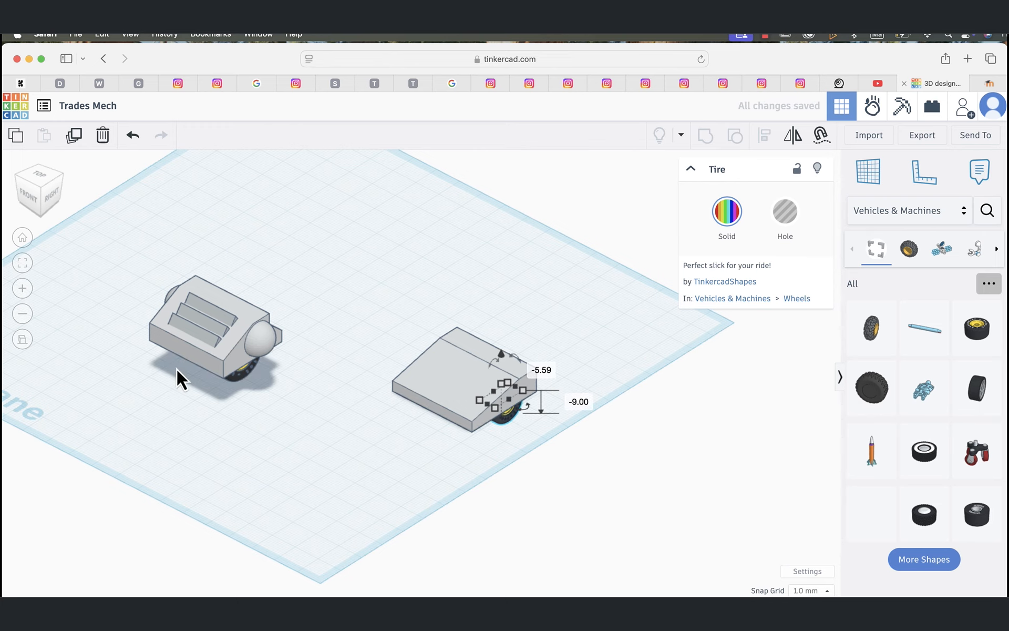
Step: Raise the tire 3 mm to about 6 mm below the workplane so its lower part sticks out beneath the block
left_click(23, 338)
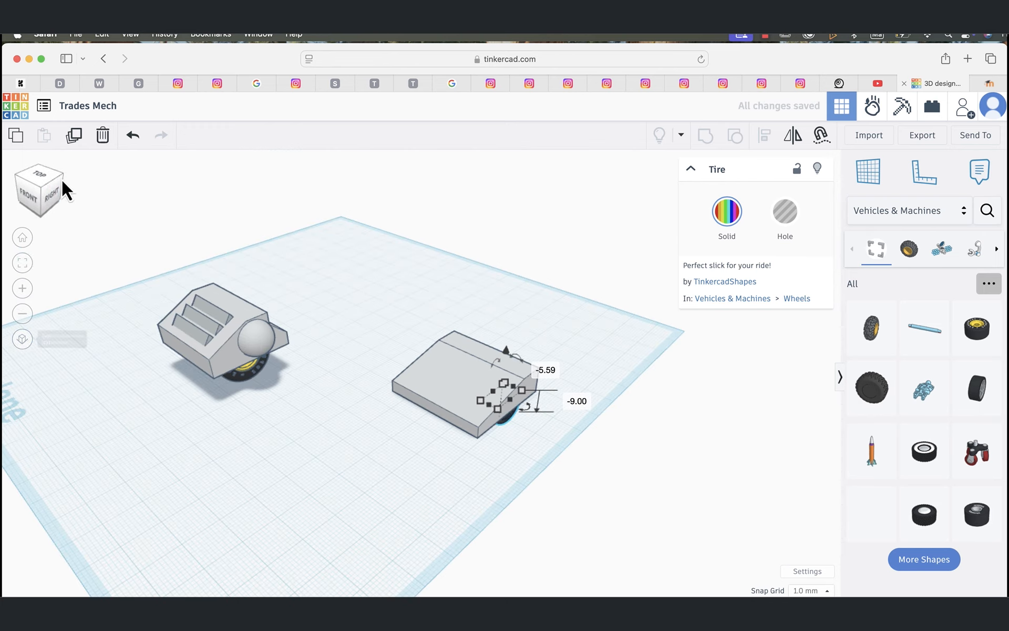
left_click(43, 178)
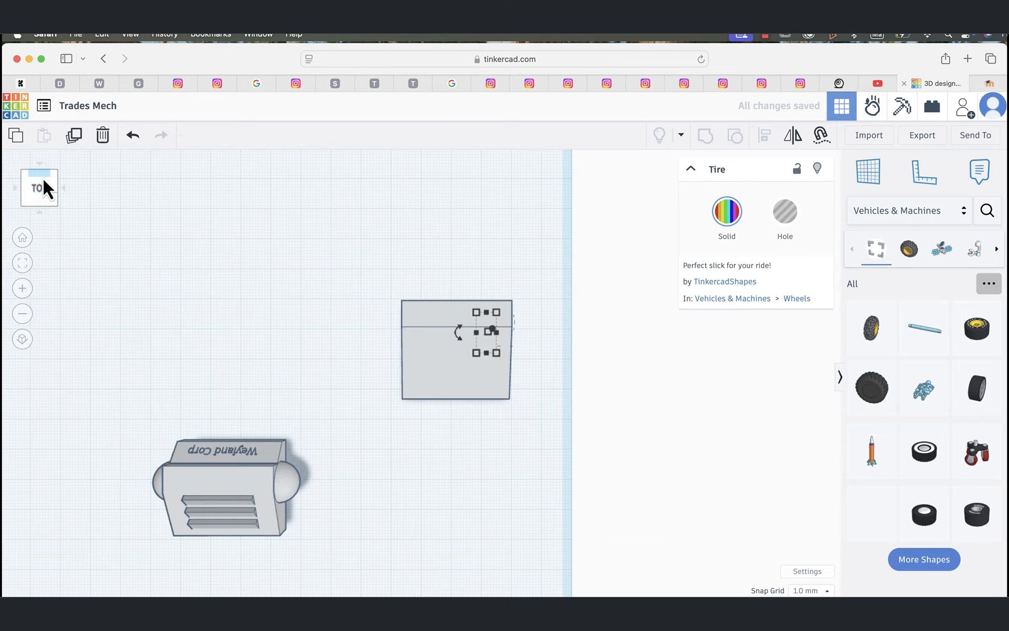
left_click(64, 188)
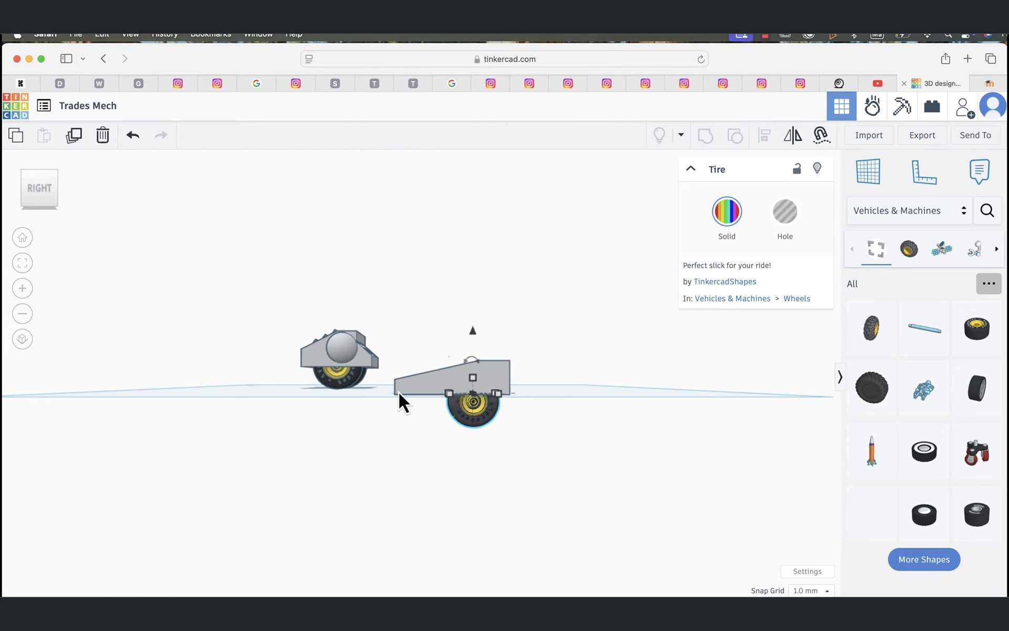
left_click(22, 340)
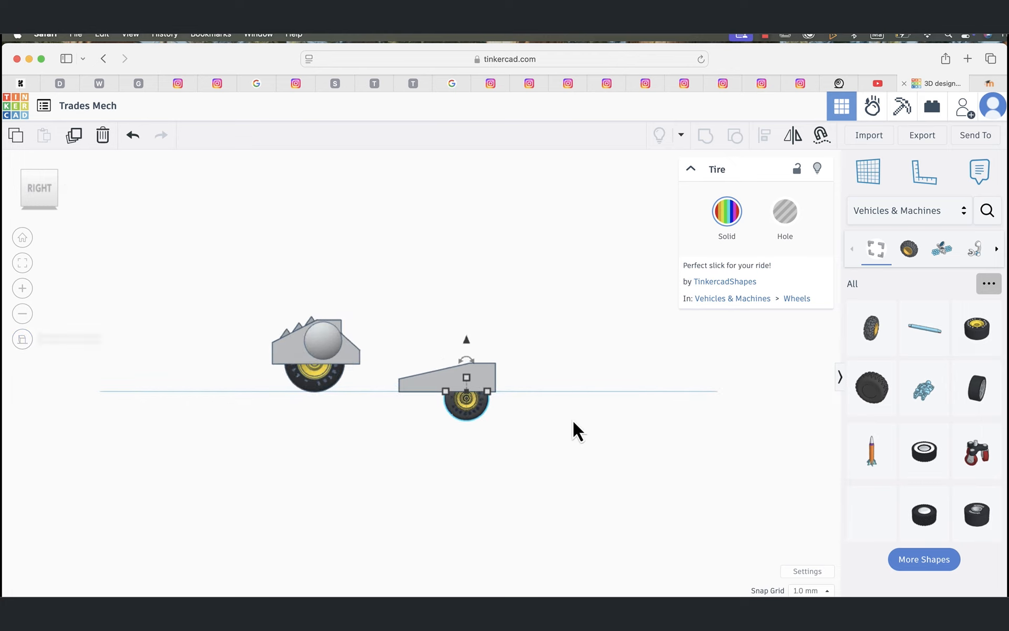
scroll(549, 377, "up", 5)
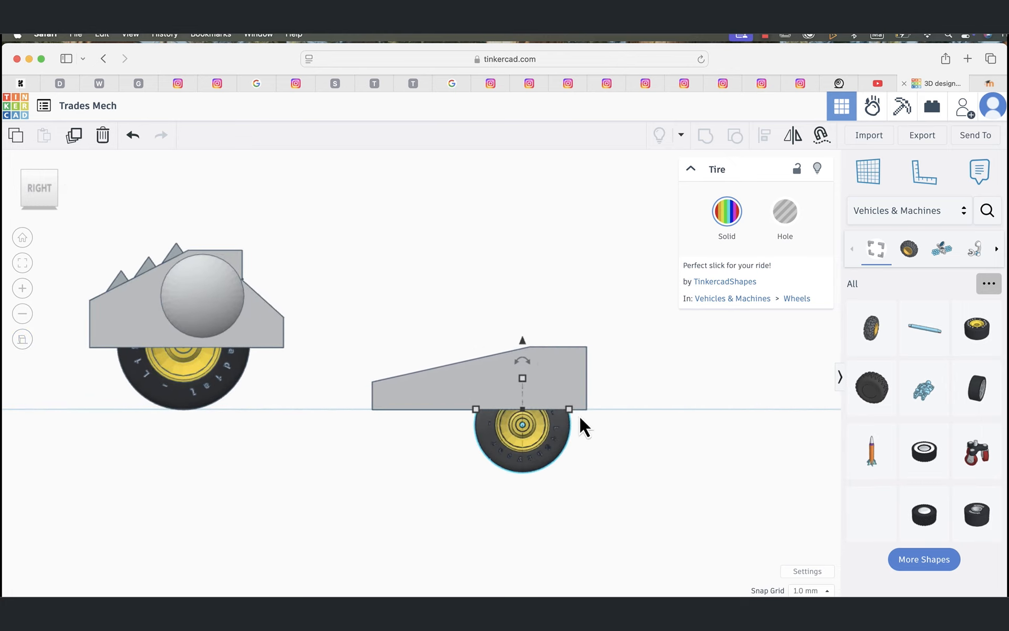
left_click_drag(545, 442, 540, 410)
left_click_drag(519, 338, 519, 322)
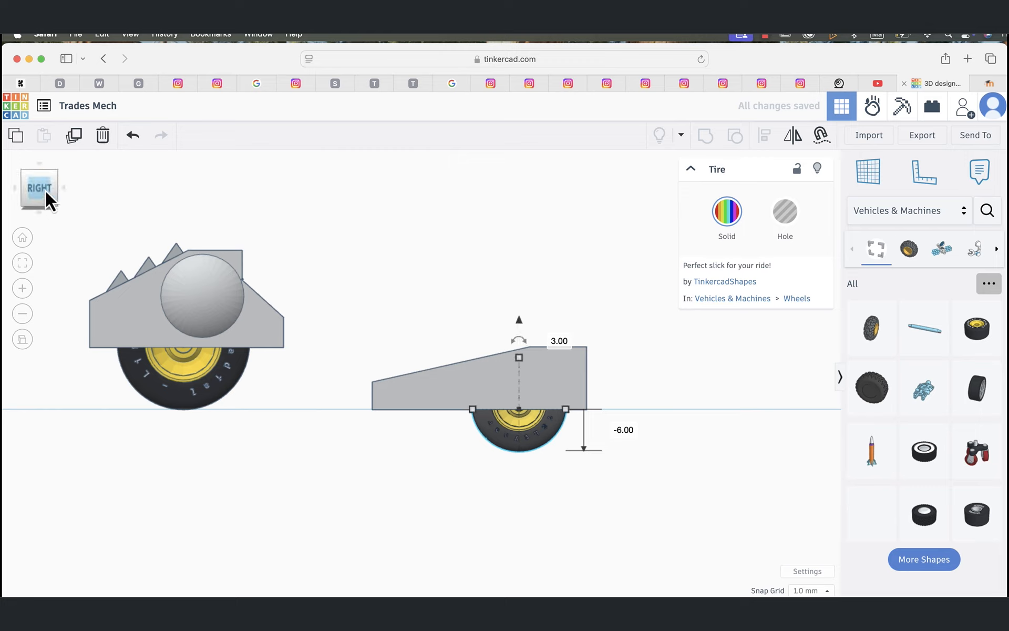
Step: Duplicate the tire about 20 mm sideways so the copy sits under the opposite side of the sloped block
left_click(63, 190)
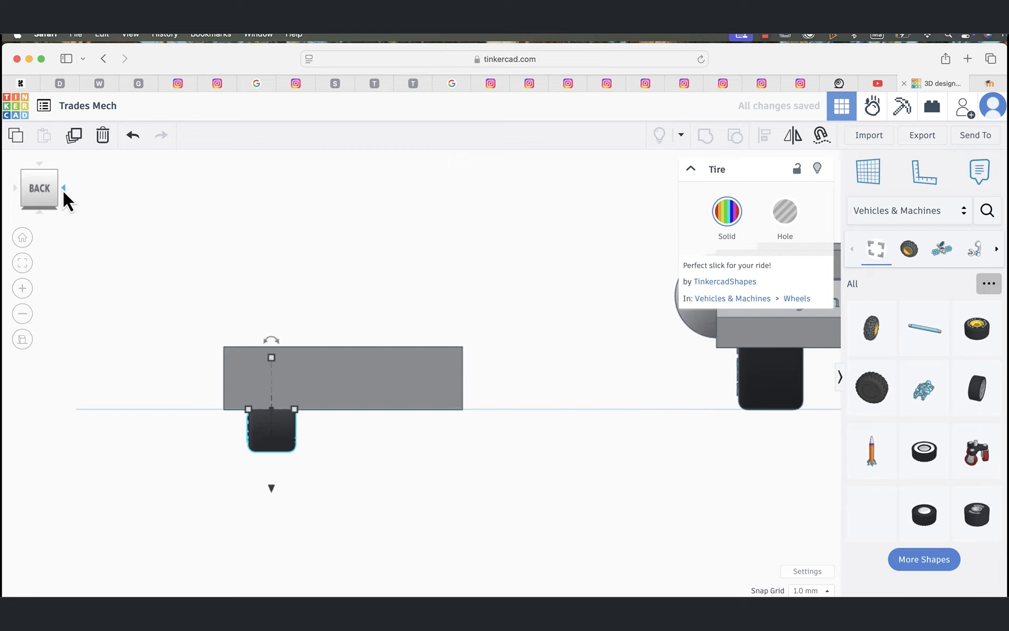
left_click(281, 432)
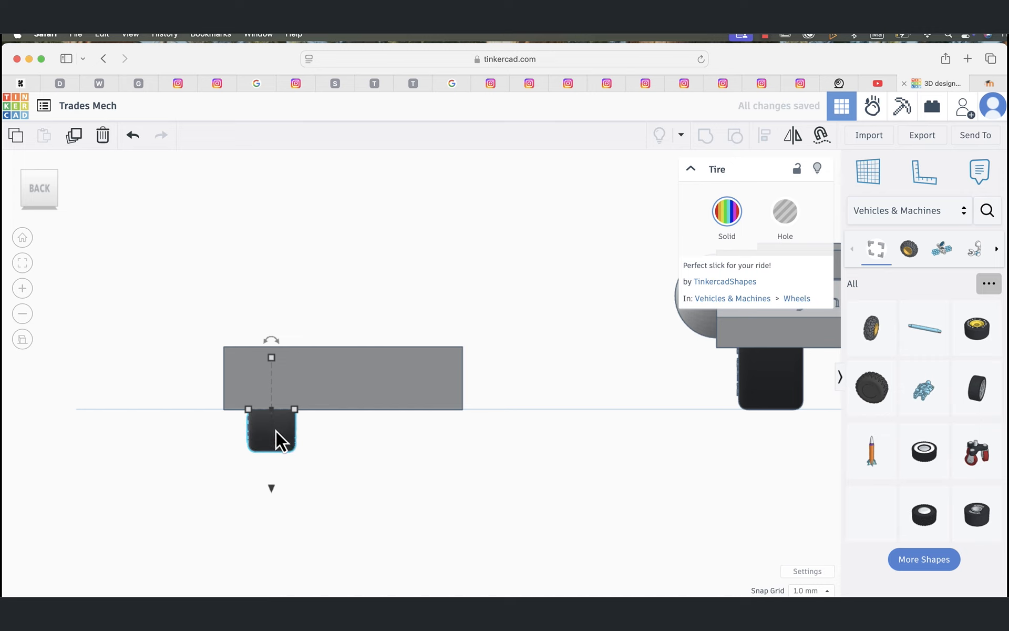
left_click_drag(276, 431, 415, 437)
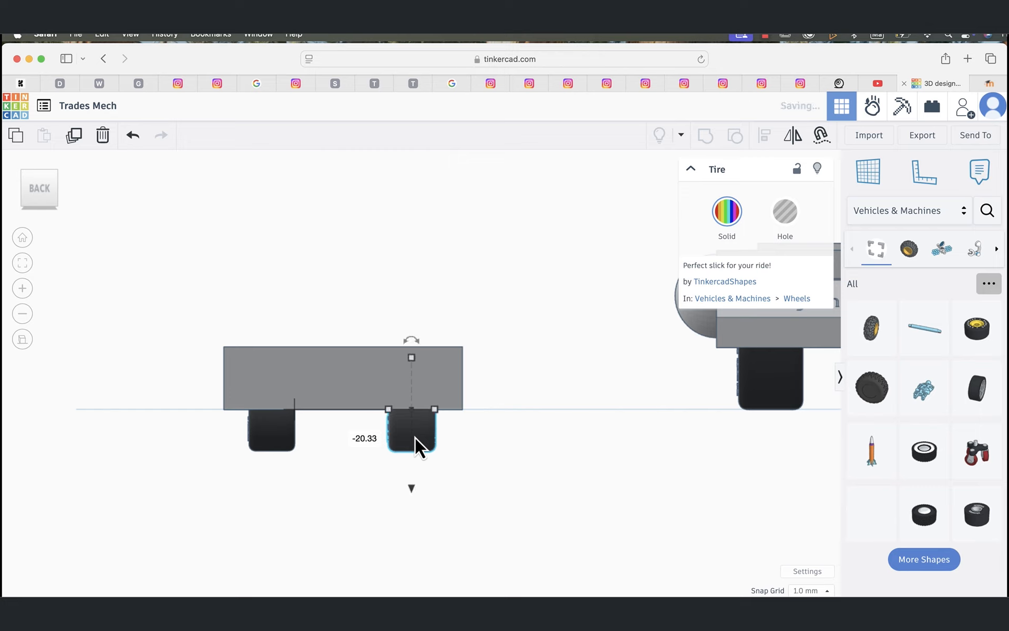
left_click(395, 499)
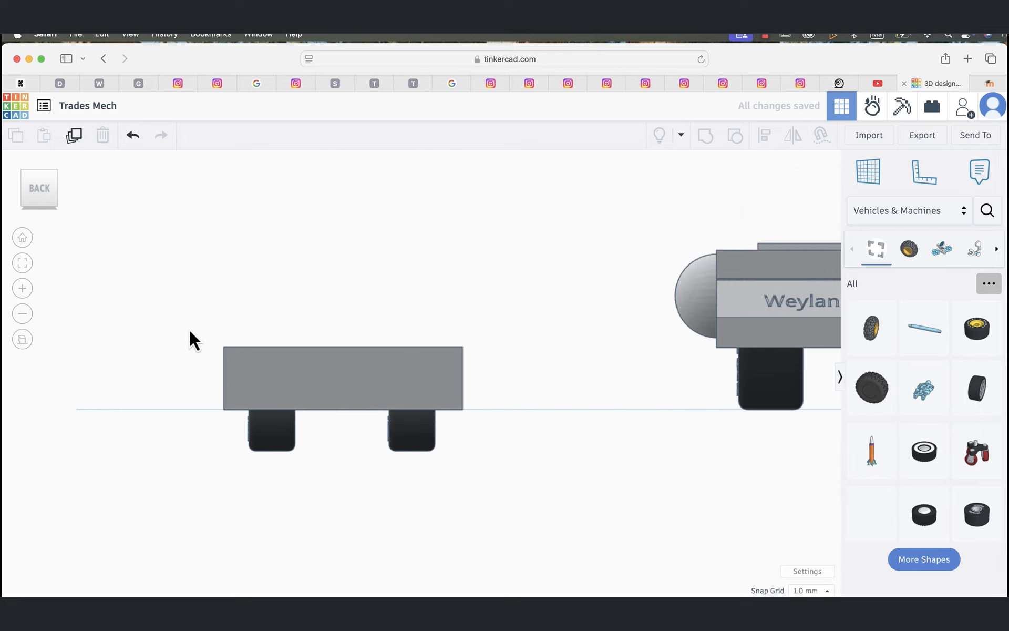
Step: Raise the sloped block together with both tires until the tires rest on the workplane
left_click_drag(190, 329, 509, 474)
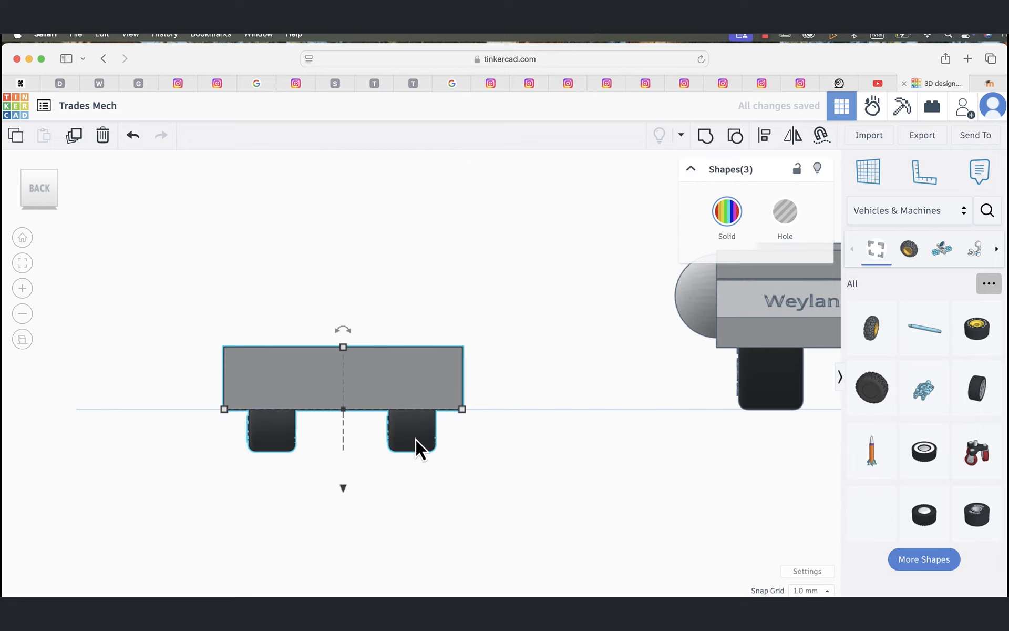
left_click_drag(416, 440, 416, 332)
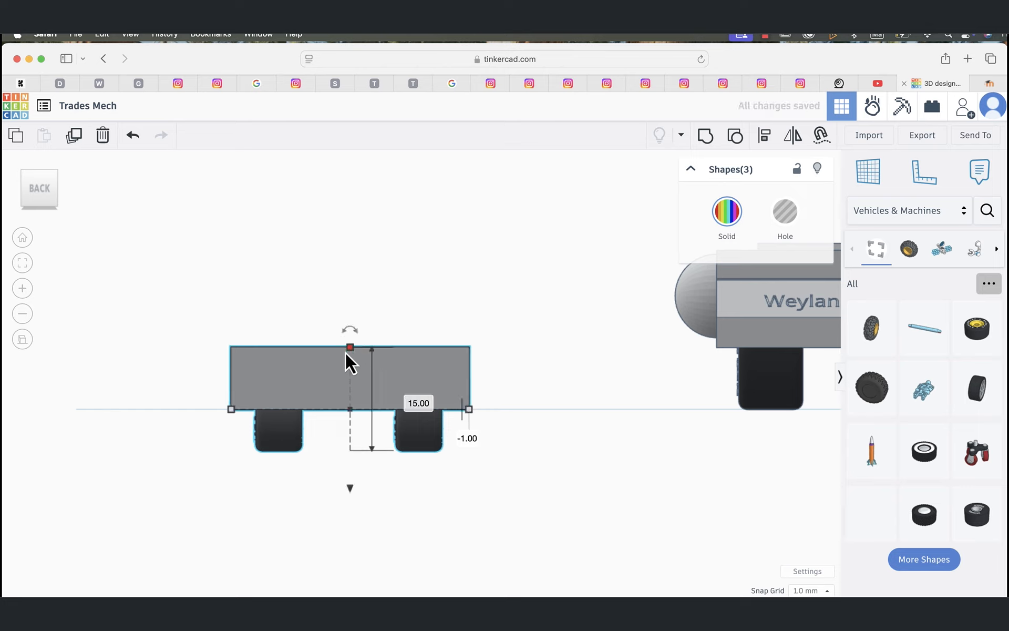
left_click_drag(349, 488, 351, 446)
left_click(339, 511)
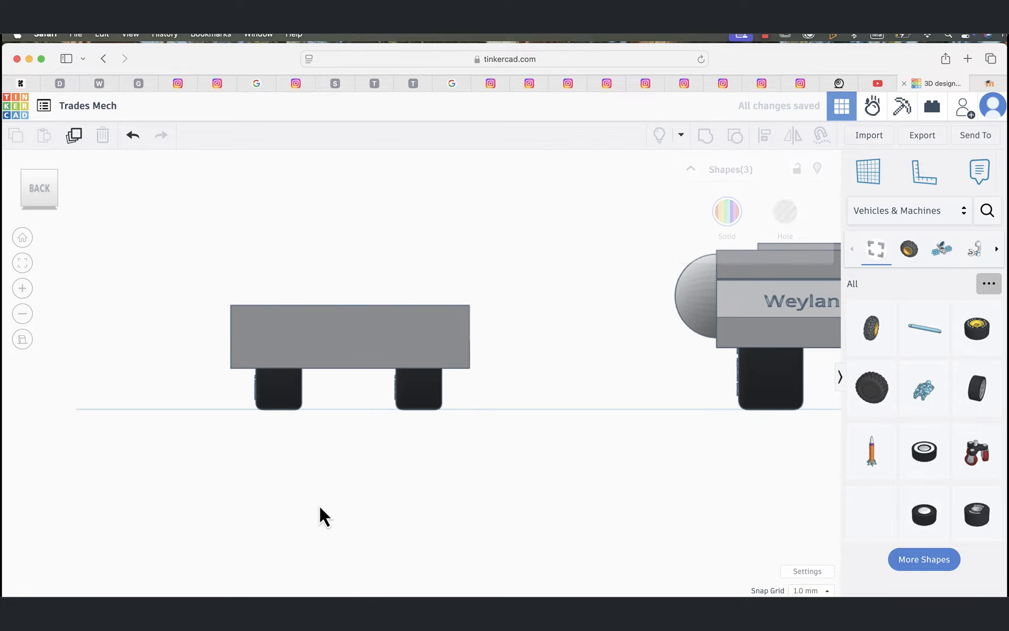
Step: Recolor the sloped block with the preset solid red
right_click_drag(315, 518, 715, 523)
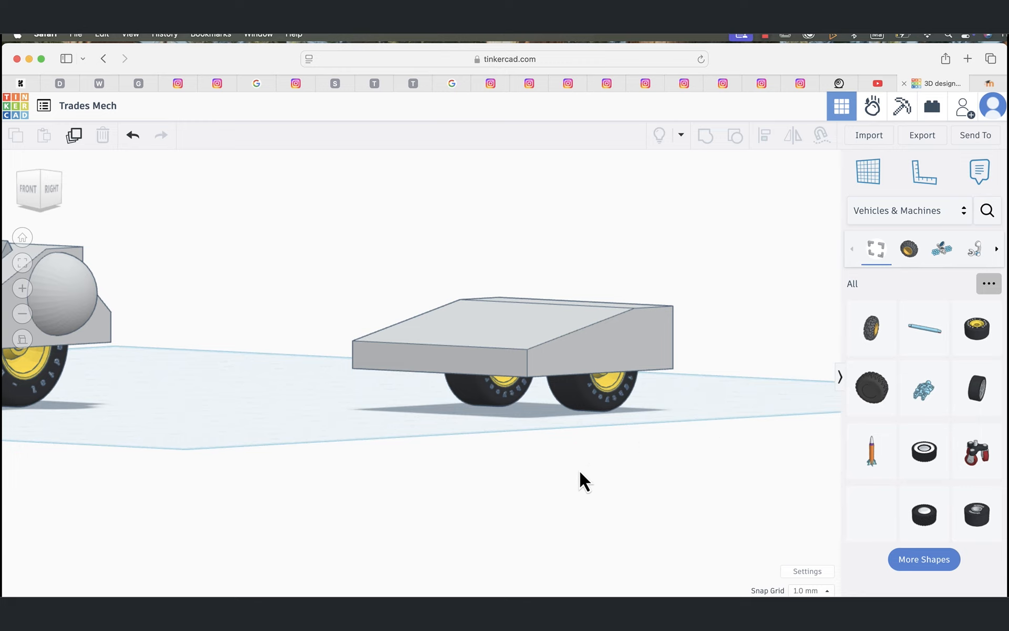
left_click(599, 341)
left_click(727, 221)
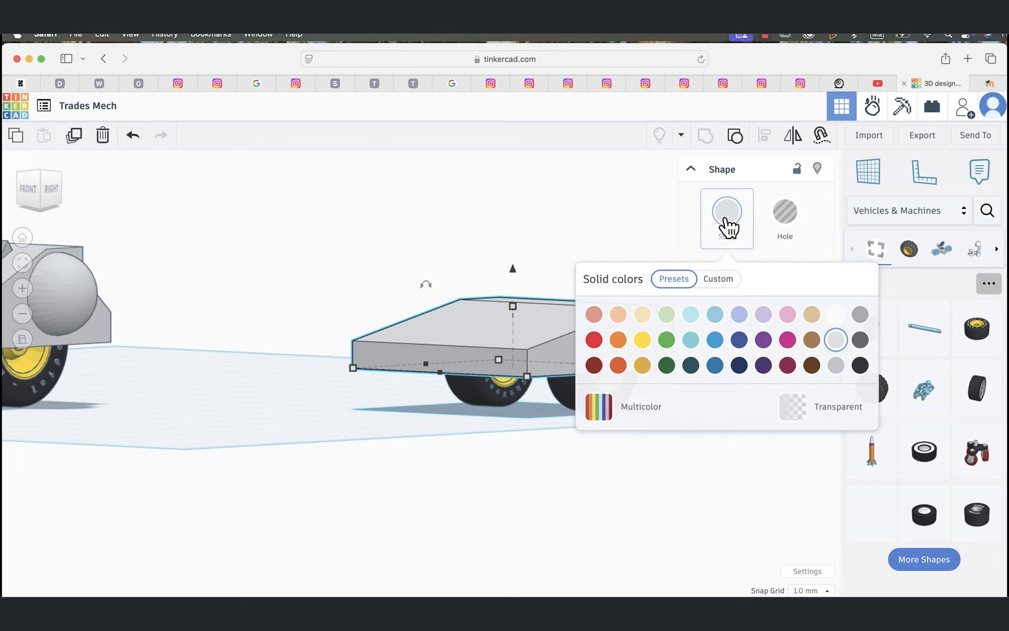
left_click(594, 339)
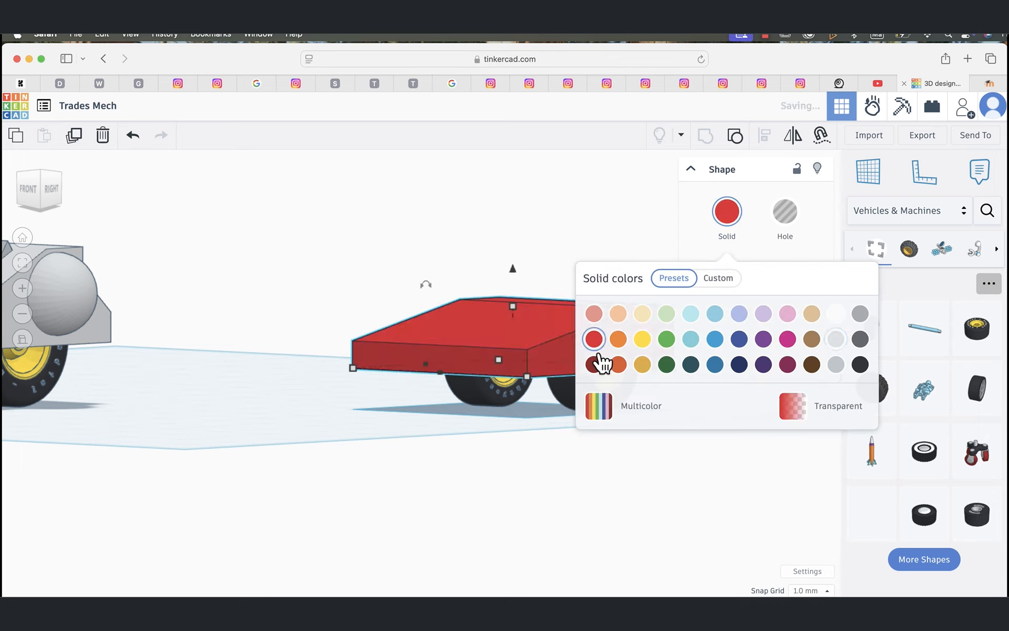
left_click(658, 524)
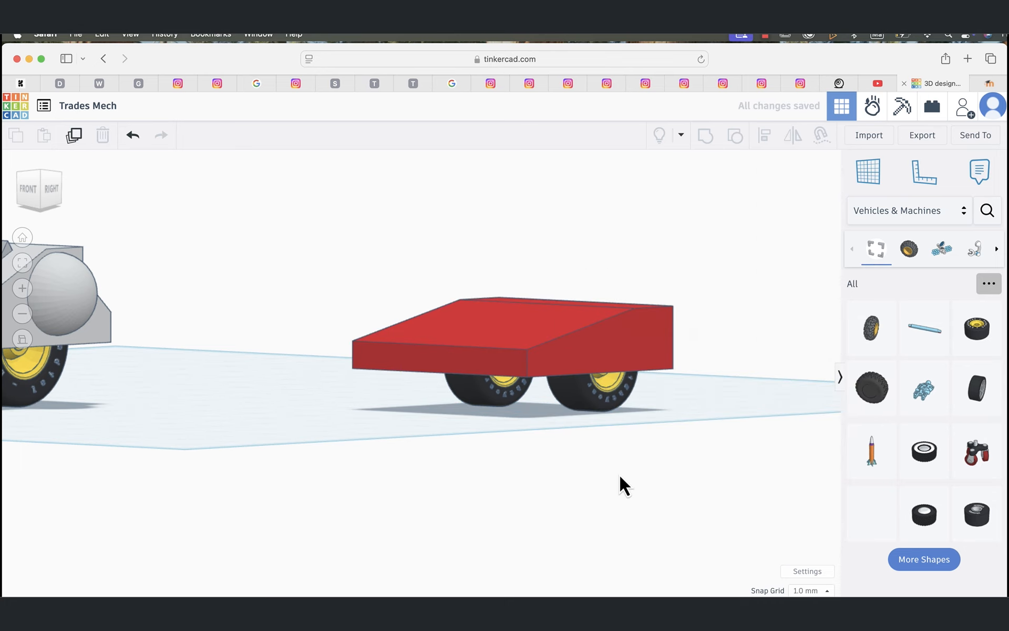
Step: Add a Text shape from the Basic Shapes and place it in front of the red block
left_click_drag(576, 457, 620, 488)
mouse_move(552, 437)
right_mouse_down()
mouse_move(610, 484)
mouse_move(547, 480)
mouse_move(536, 460)
mouse_move(543, 441)
right_mouse_up()
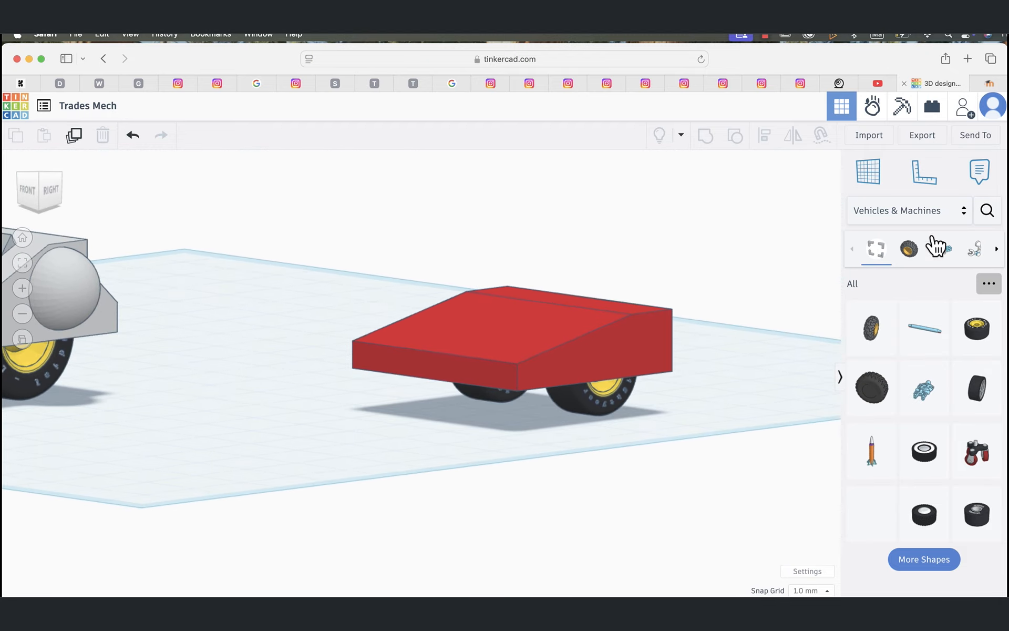
left_click(965, 215)
left_click(904, 266)
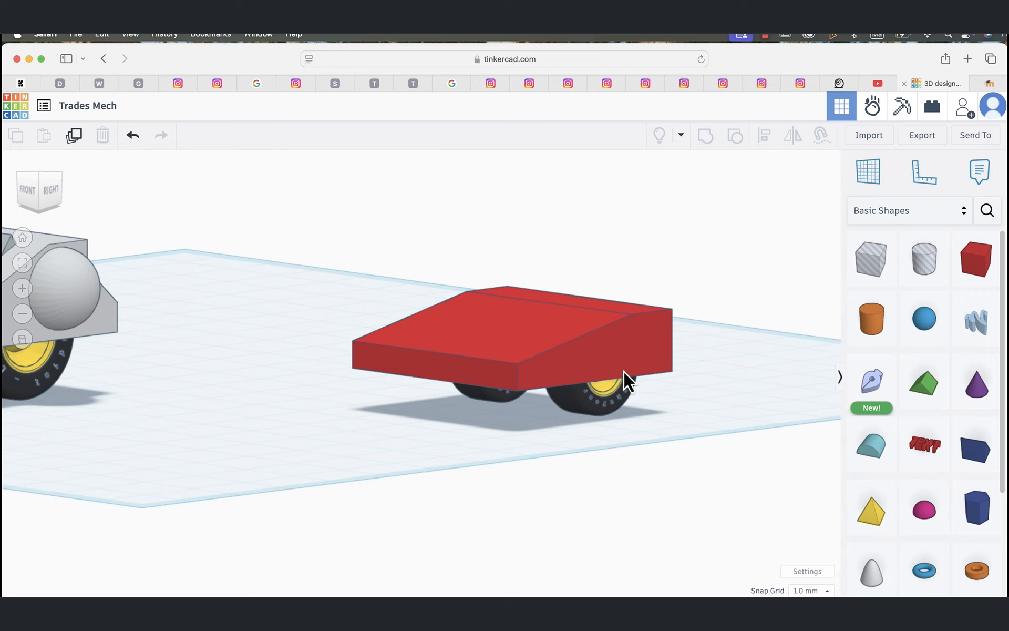
left_click_drag(927, 445, 386, 470)
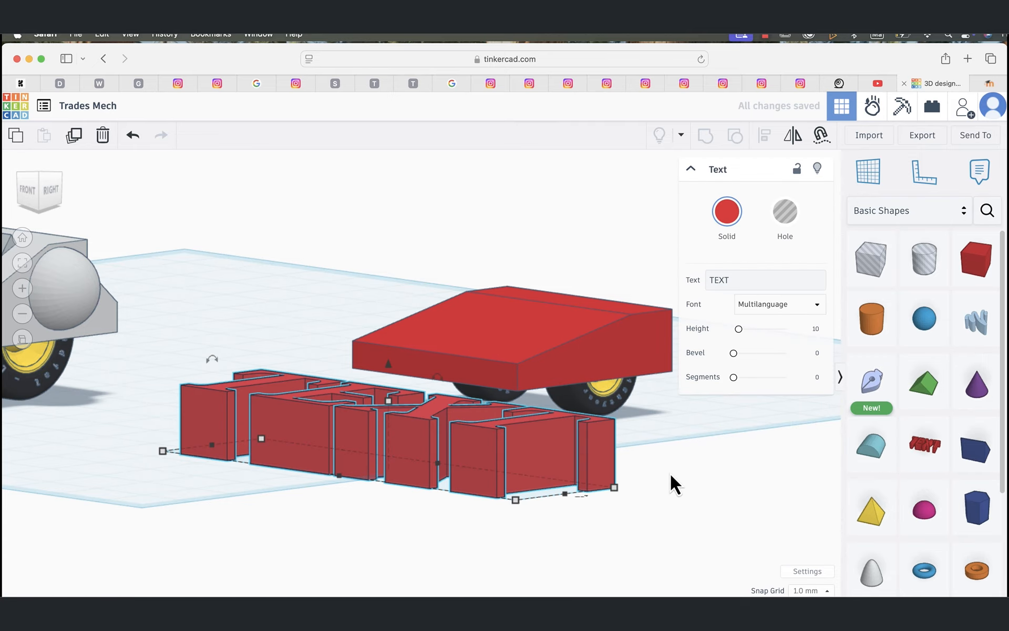
right_click_drag(671, 473, 743, 505)
scroll(591, 527, "down", 3)
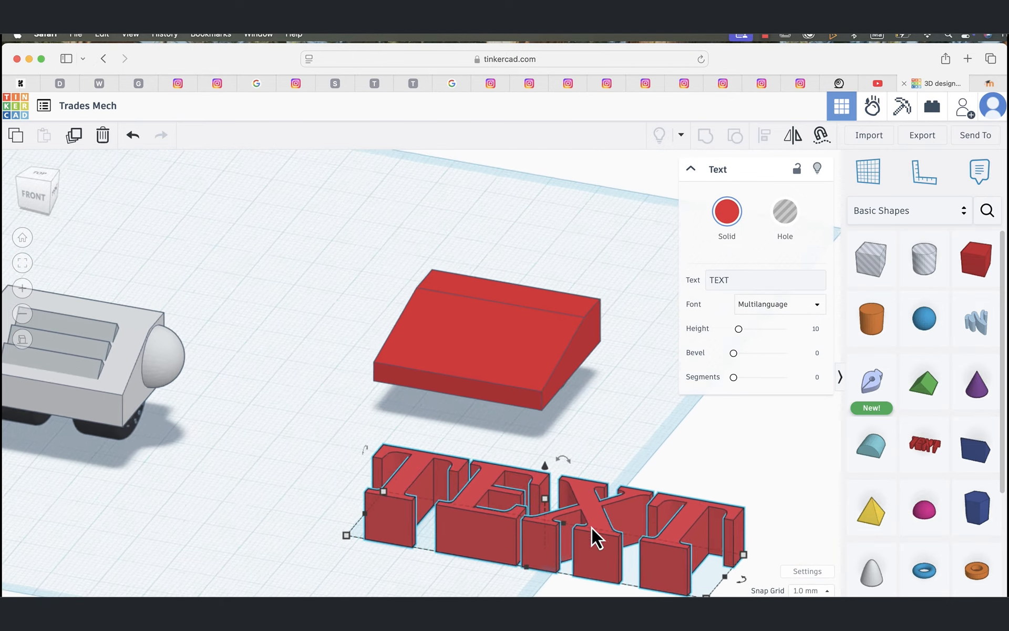
scroll(592, 527, "down", 3)
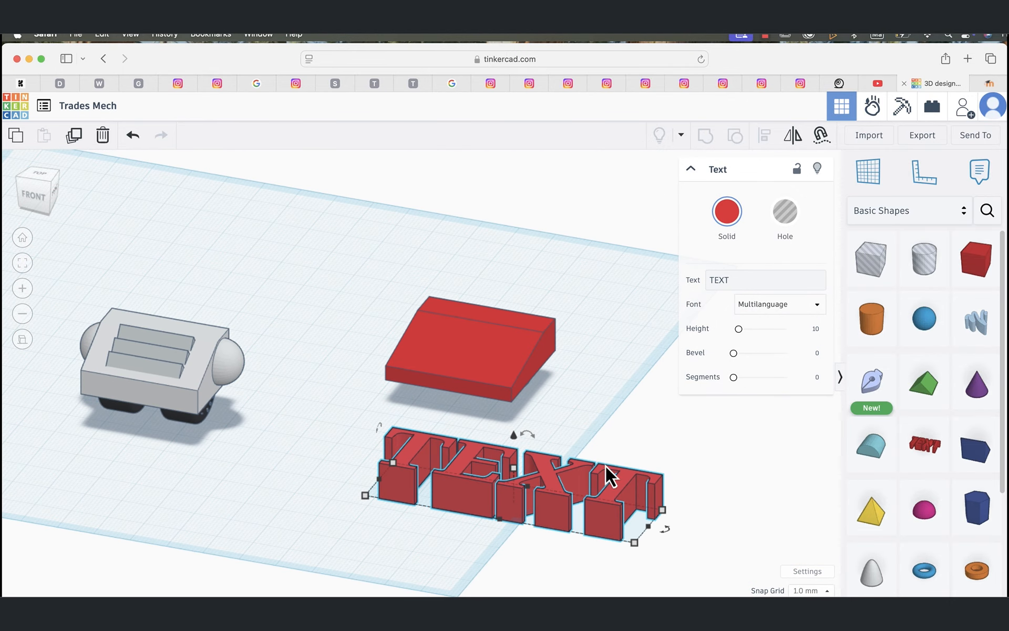
Step: Change the text shape's wording to "CORP" and its font to Sans
double_click(752, 277)
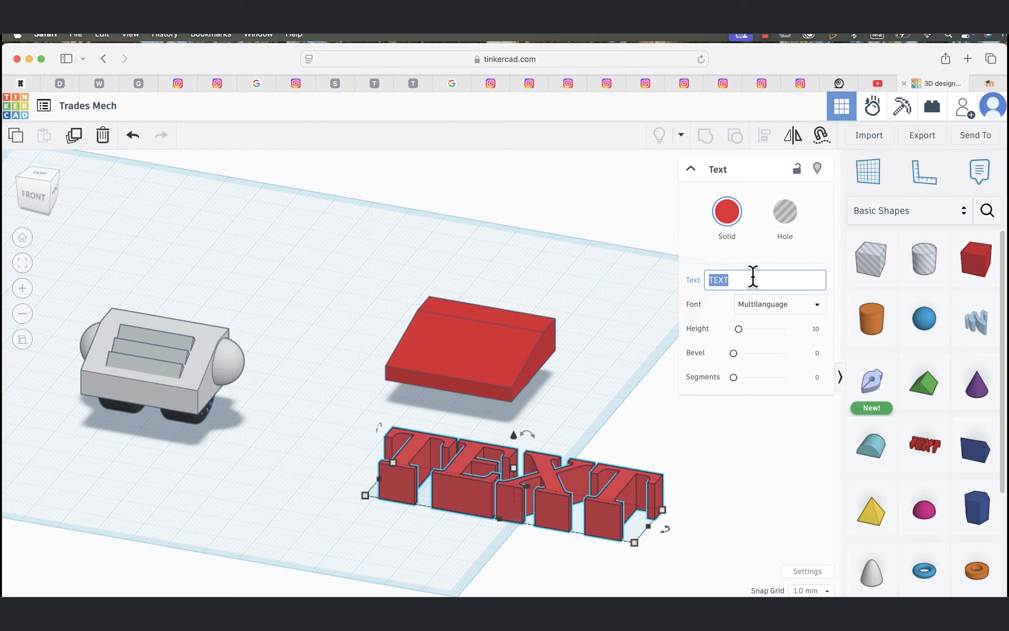
type("Cor")
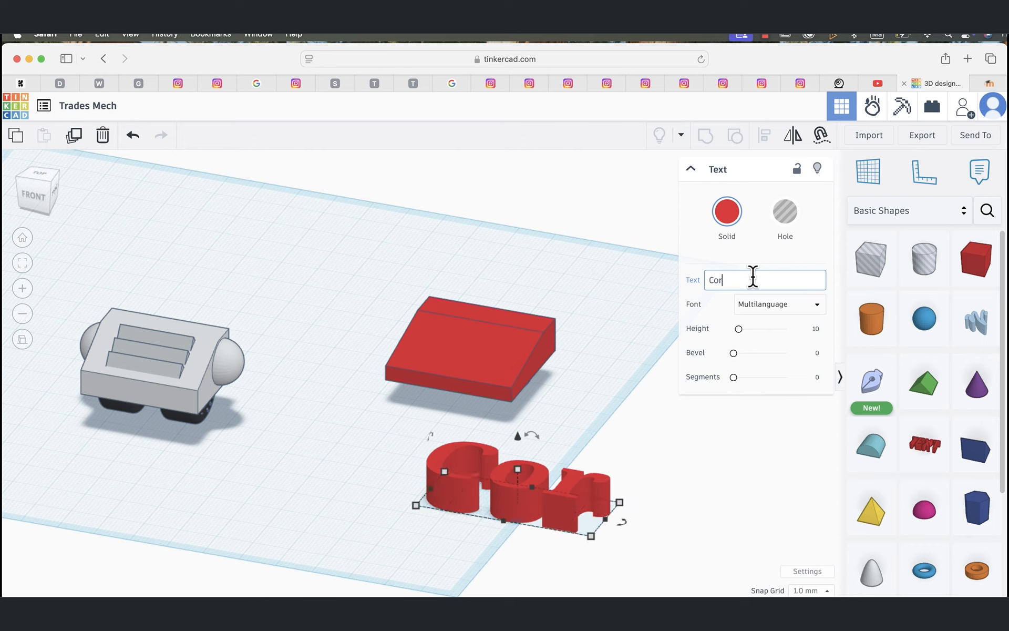
type("p")
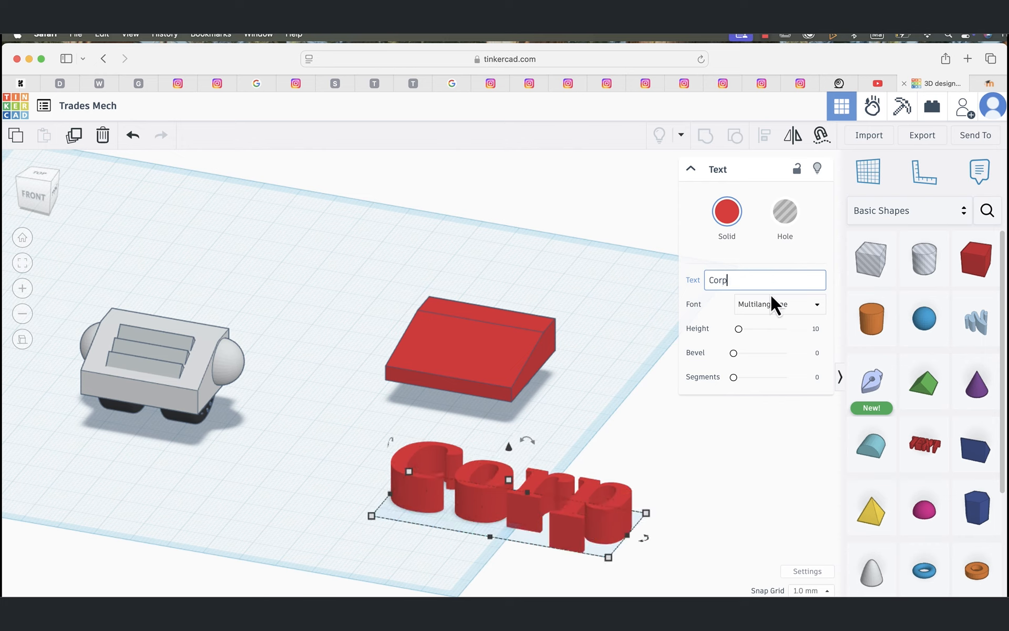
left_click_drag(737, 282, 714, 276)
type("ORP")
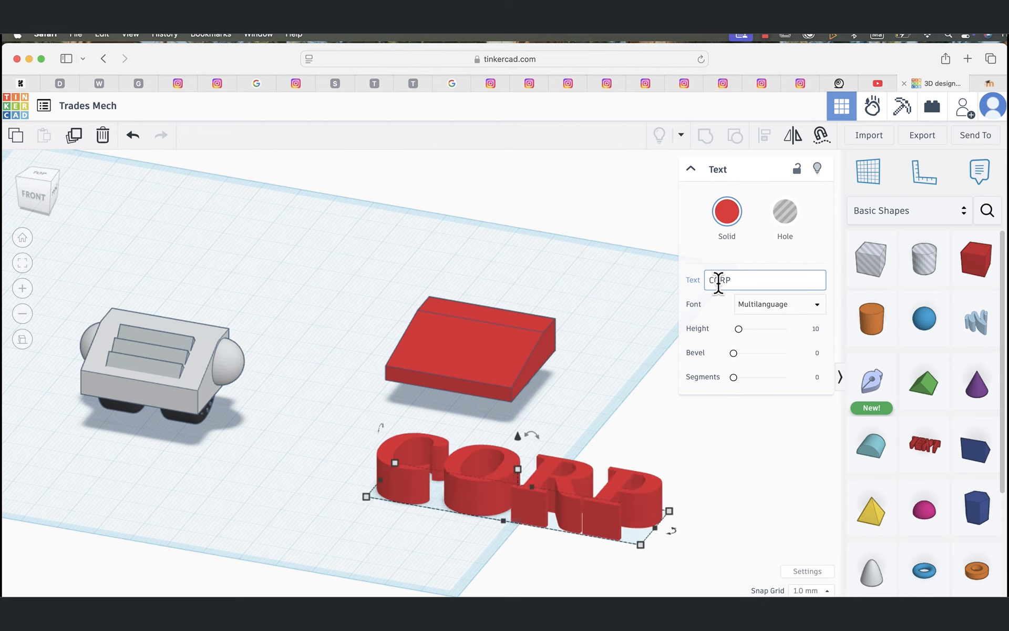
left_click(782, 310)
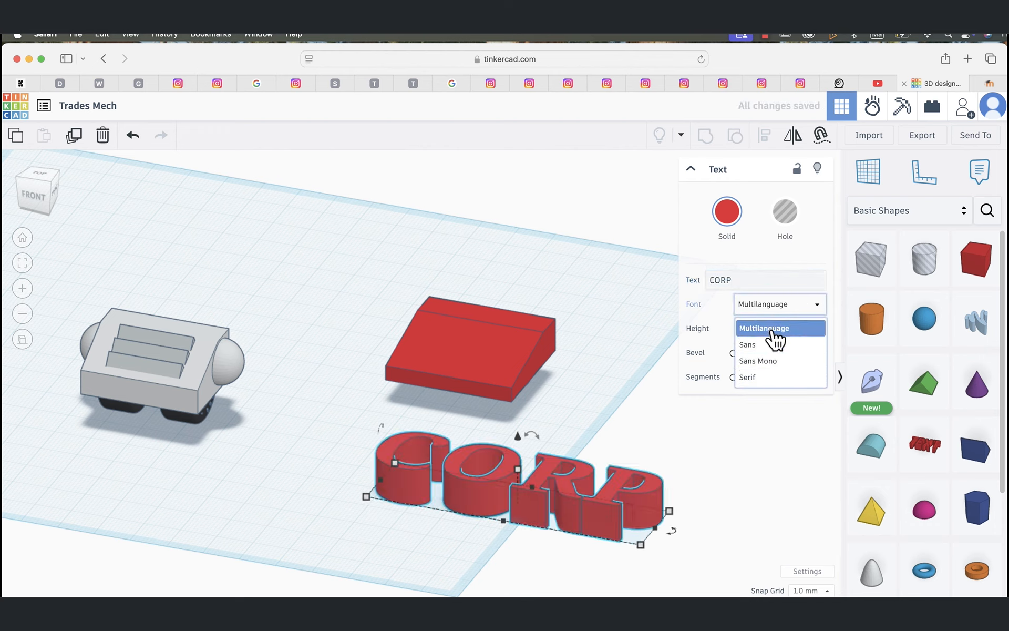
left_click(758, 346)
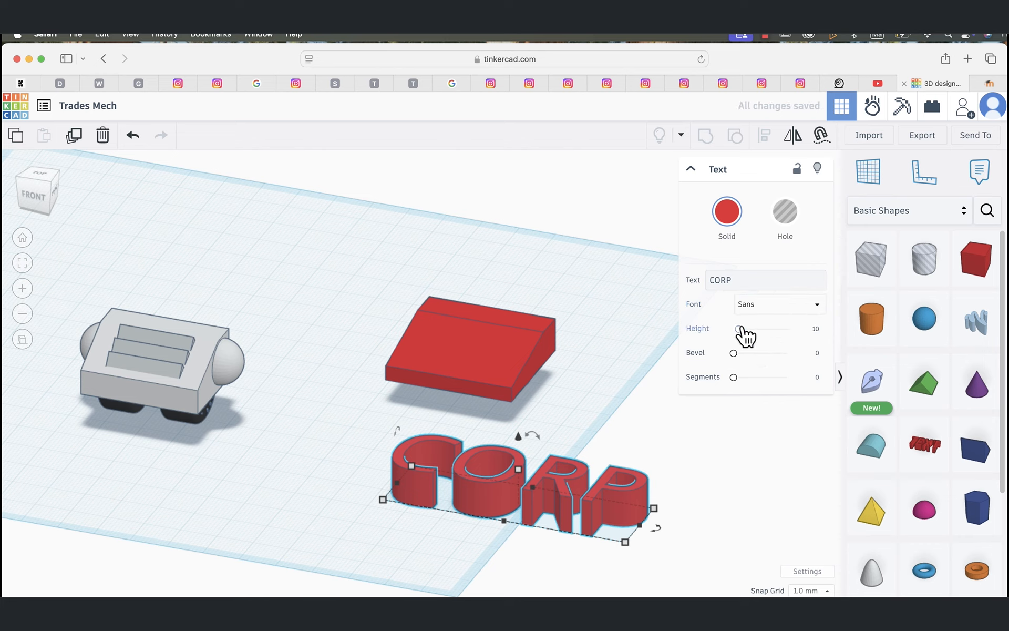
Step: Set the CORP text's height to about 4.1 mm and scale its footprint down to about 29.6 by 9.1 mm
left_click_drag(742, 328, 737, 330)
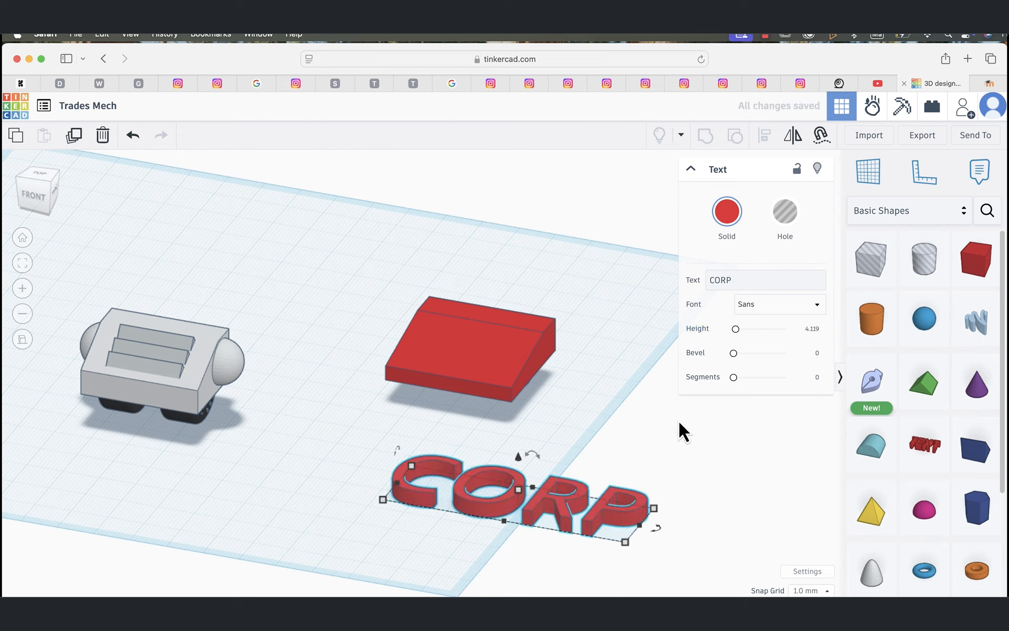
left_click_drag(654, 509, 499, 513)
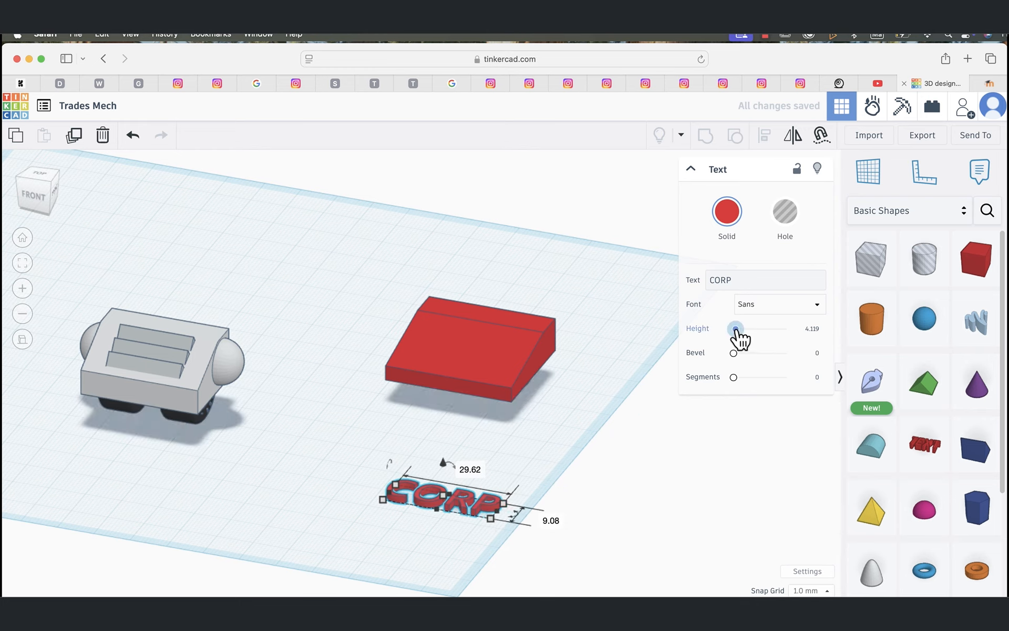
Step: Set the CORP text's height to about 8.7 mm and seat it on the red block's sloped face using Cruise
left_click_drag(737, 330, 739, 329)
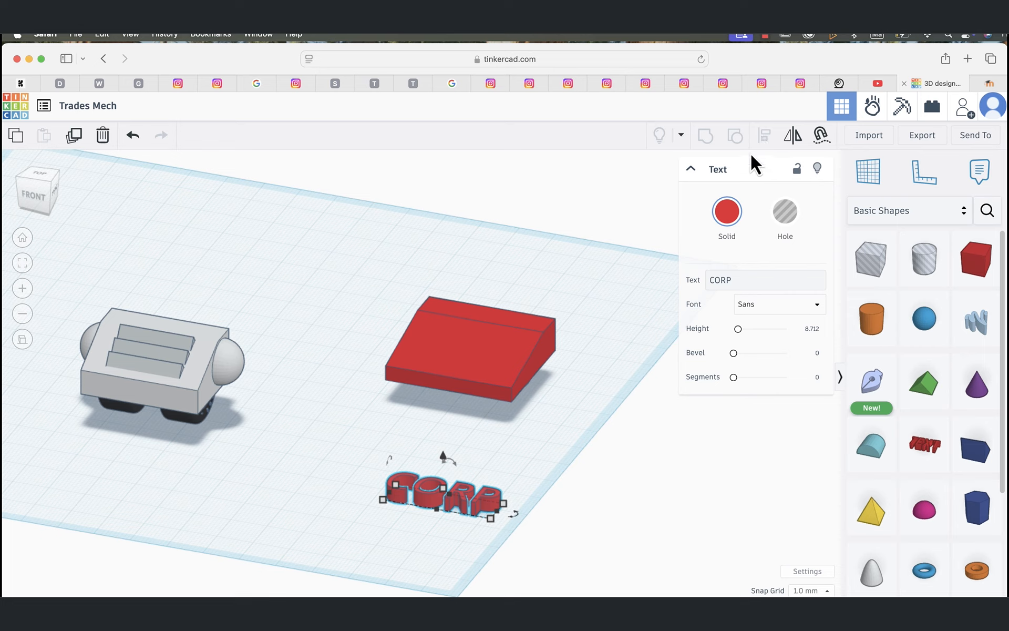
left_click(820, 138)
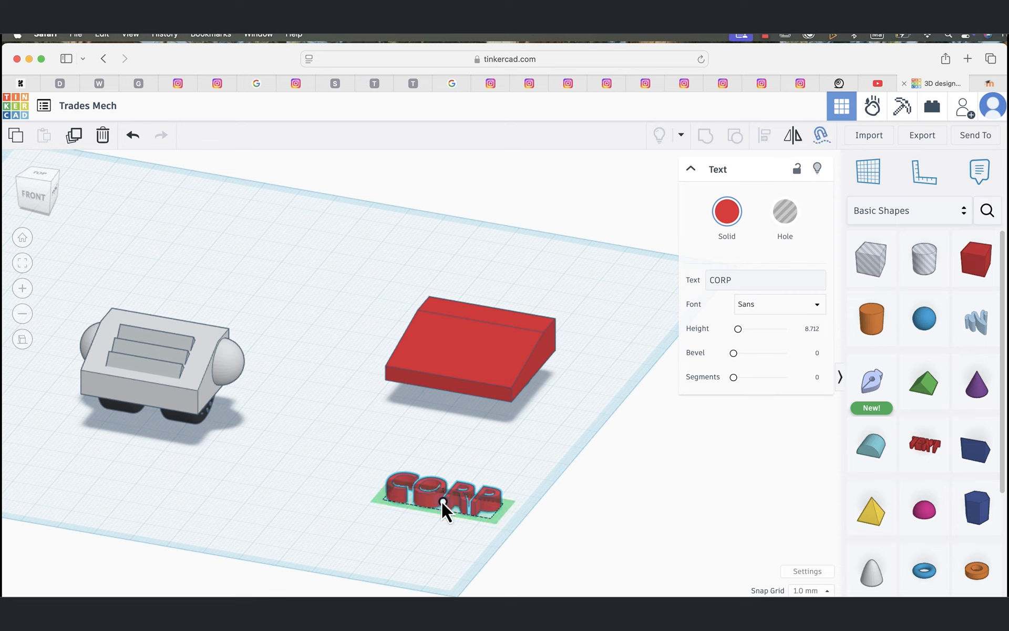
left_click_drag(443, 503, 464, 354)
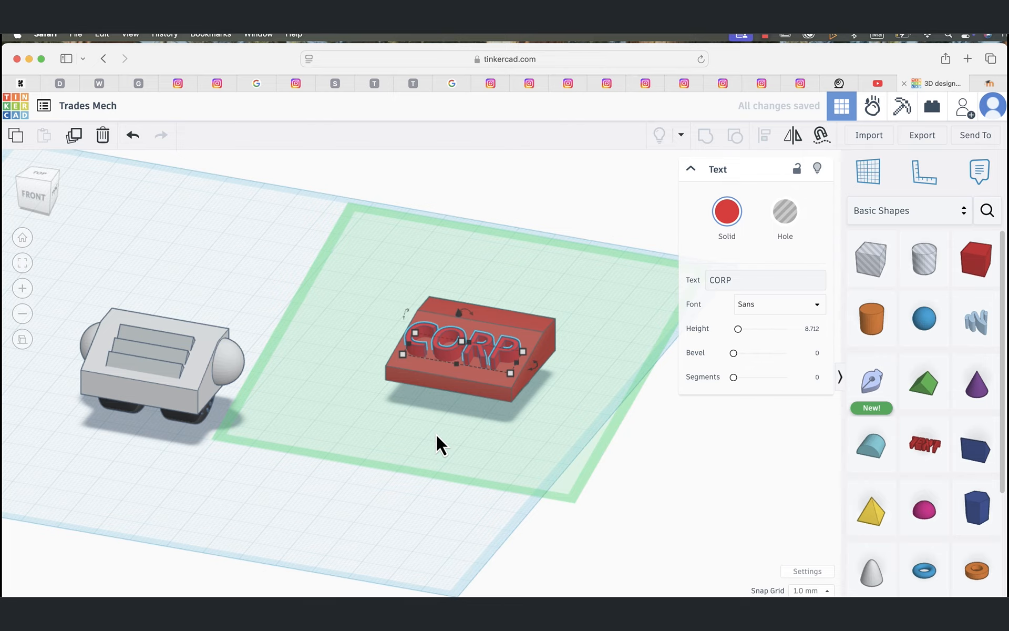
Step: Sink the CORP text 2 mm down into the red block
scroll(435, 436, "up", 5)
scroll(437, 433, "down", 1)
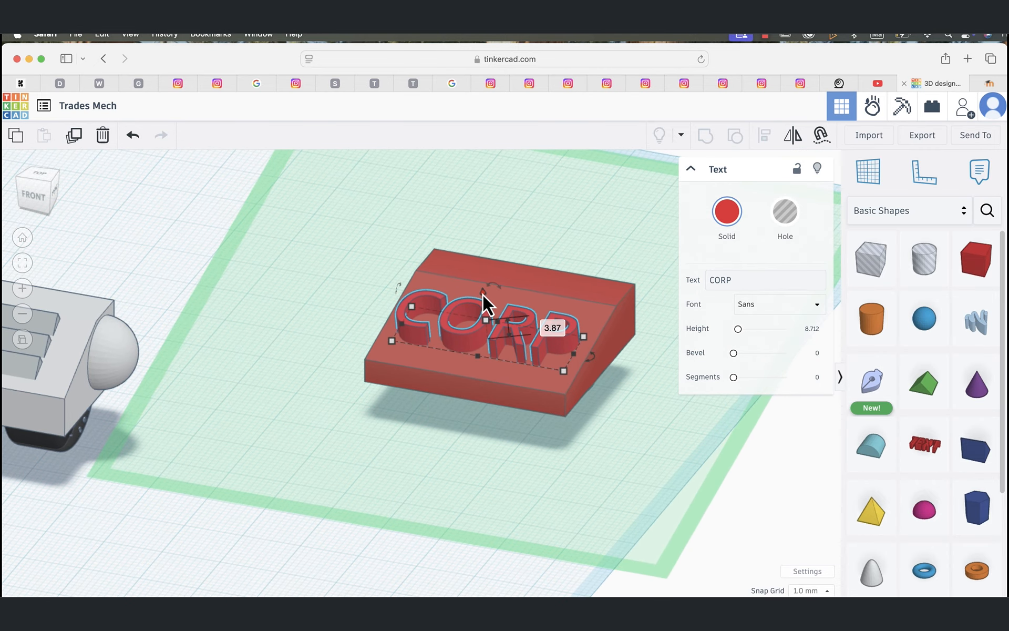
key("ctrl+Down")
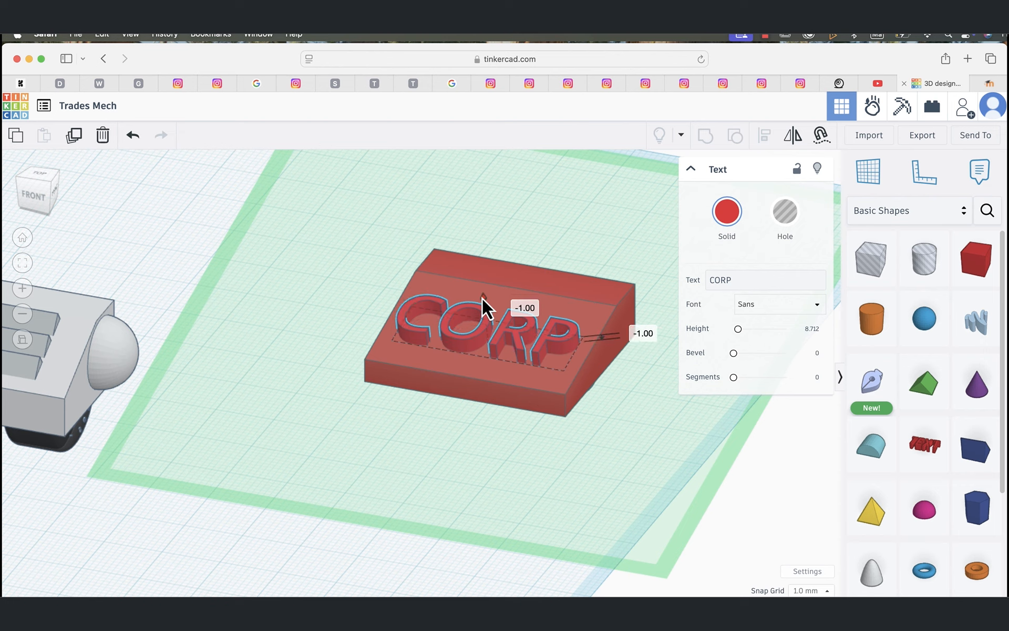
key("ctrl+Down")
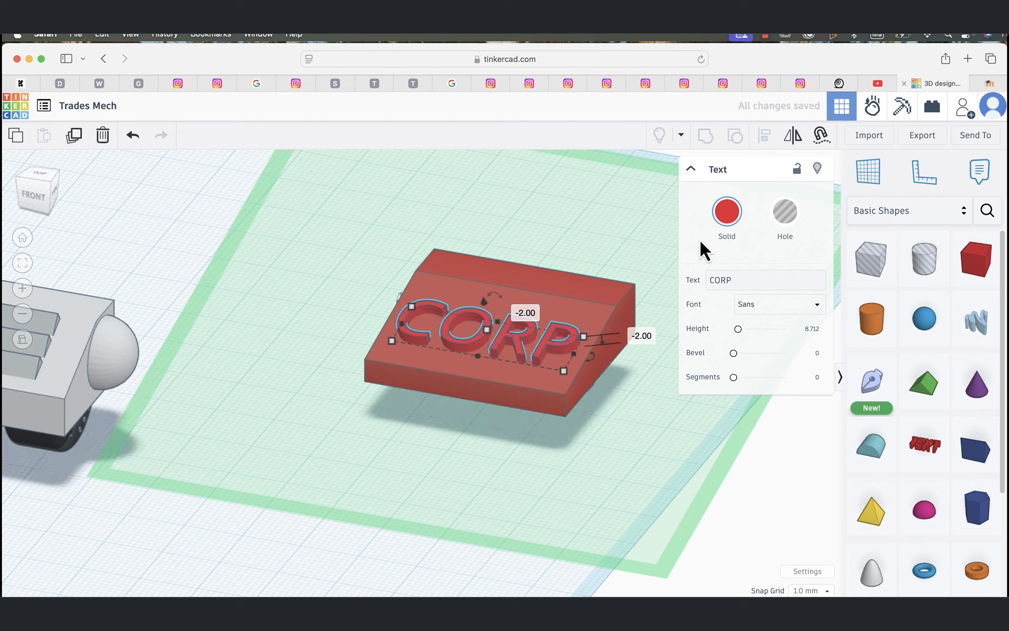
Step: Turn the CORP text into a hole and group it with the red block to engrave the lettering
left_click(789, 213)
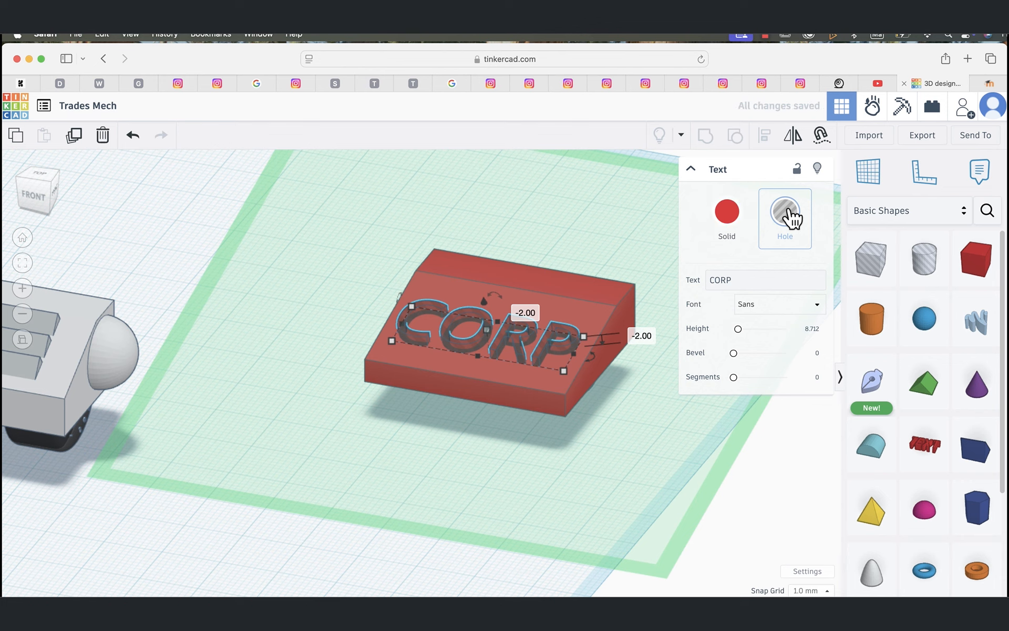
left_click(590, 296, "shift")
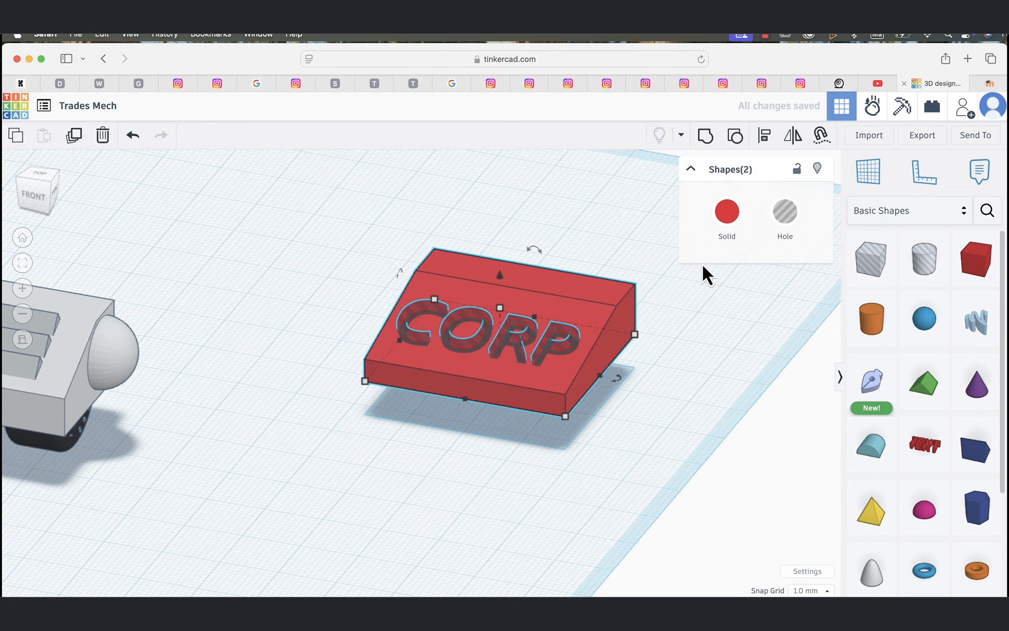
left_click(707, 136)
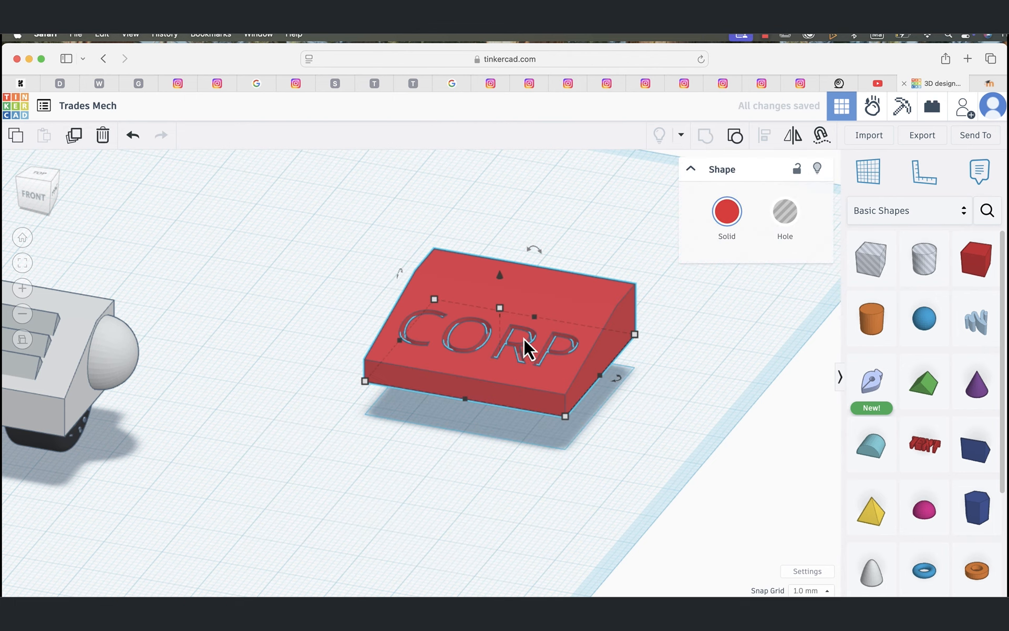
Step: Recolor the engraved CORP block with the preset light gray
scroll(524, 338, "up", 5)
scroll(524, 338, "down", 3)
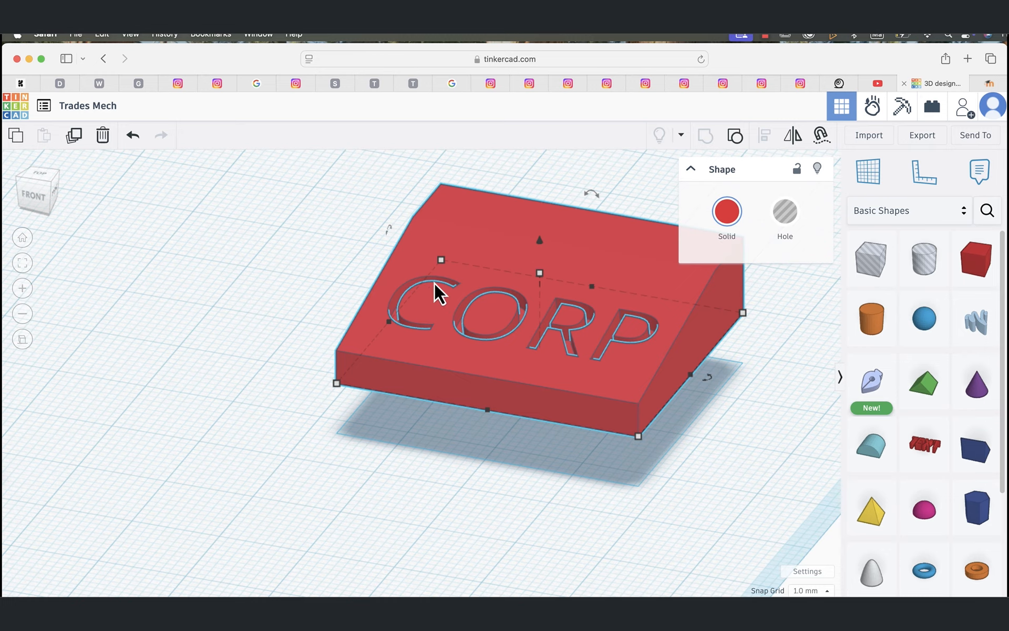
right_click_drag(455, 282, 383, 335)
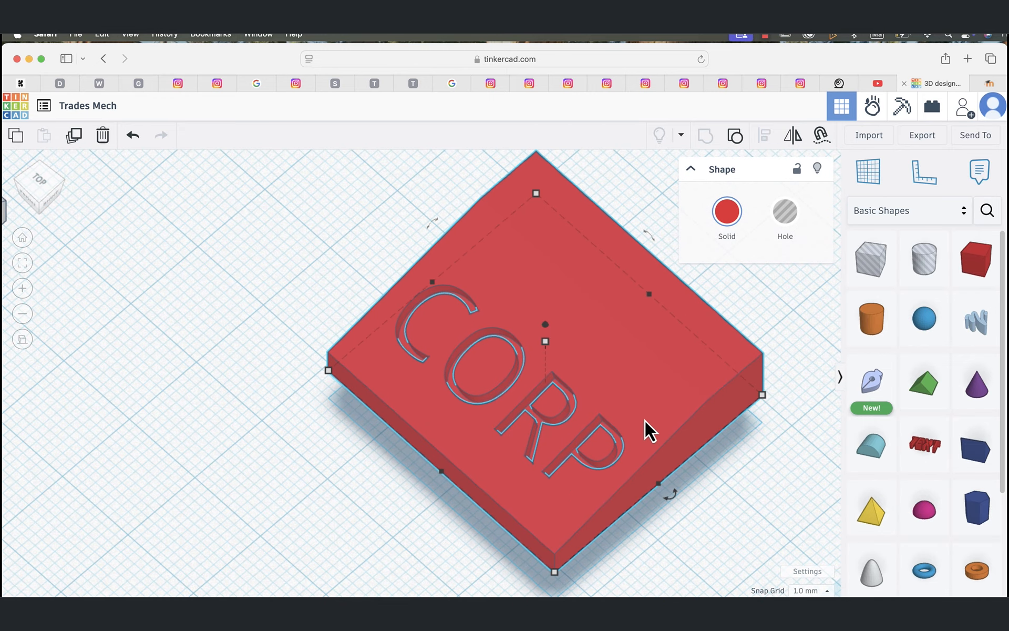
scroll(648, 389, "down", 5)
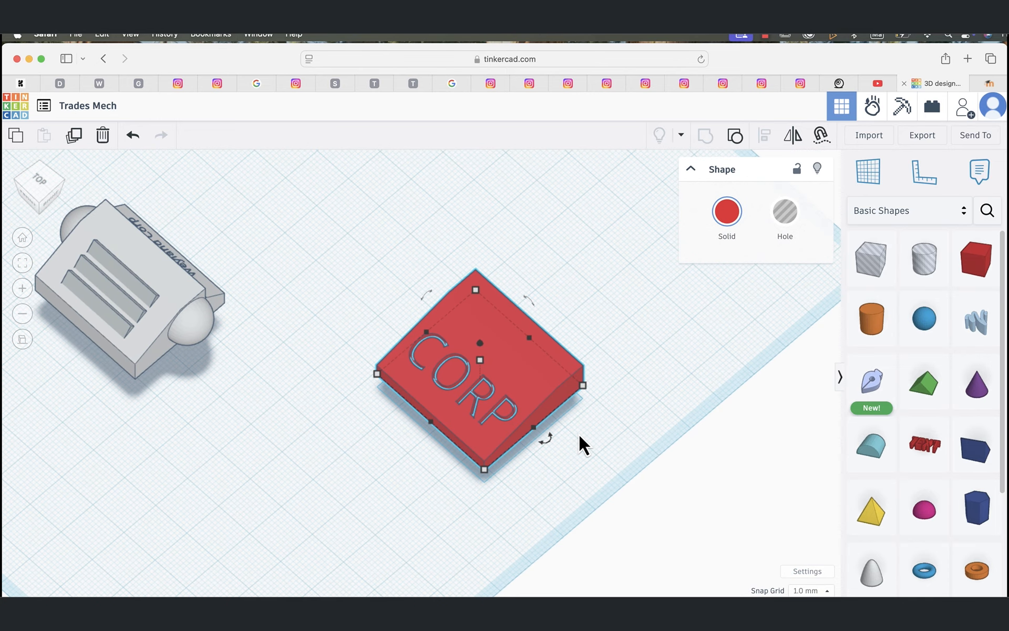
left_click(615, 369)
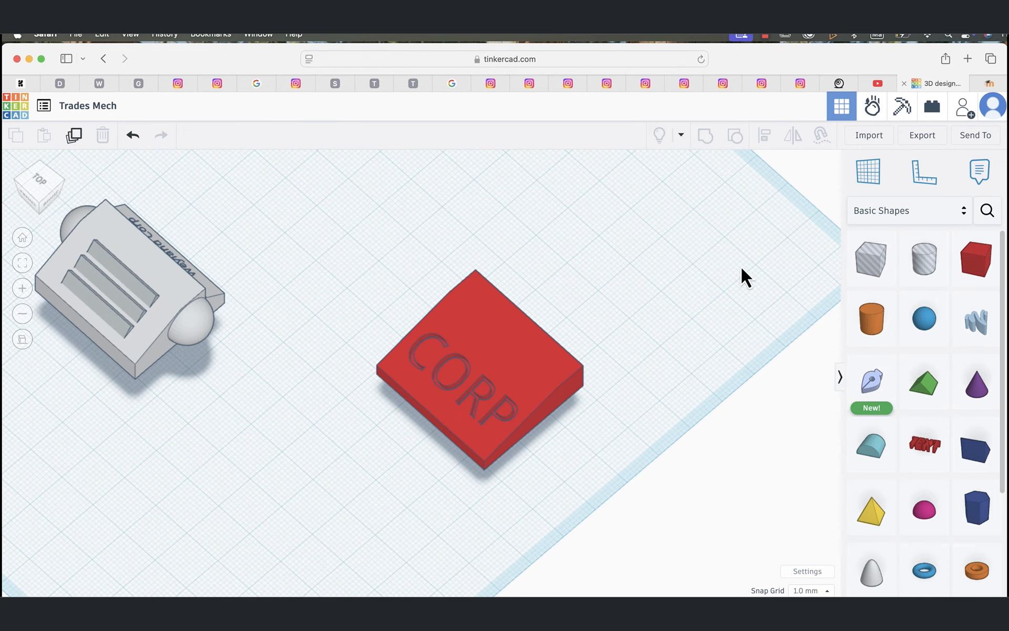
left_click(498, 365)
left_click(730, 213)
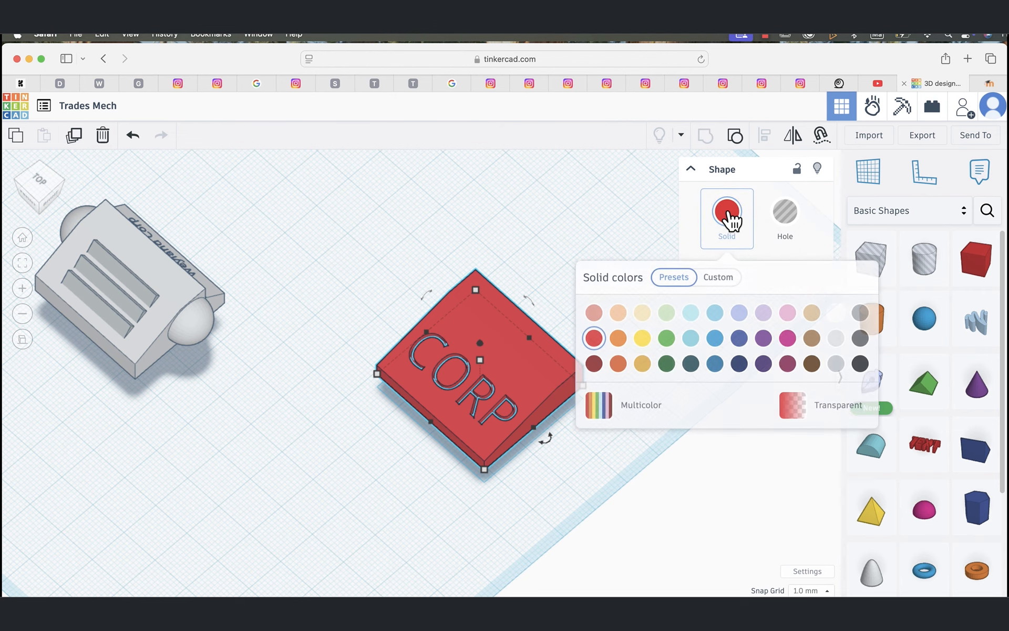
left_click(836, 340)
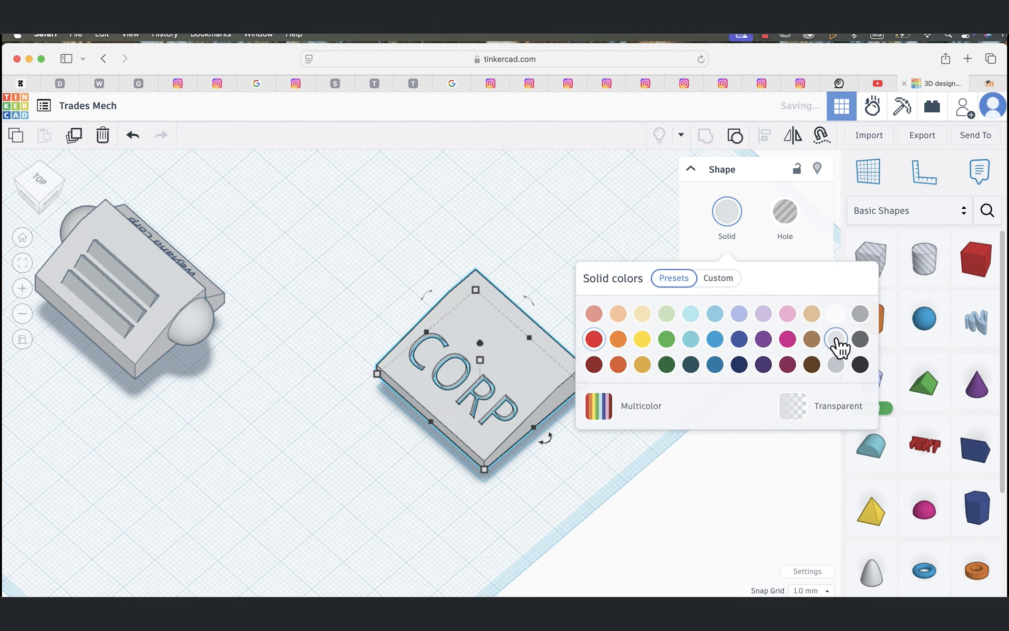
left_click(650, 504)
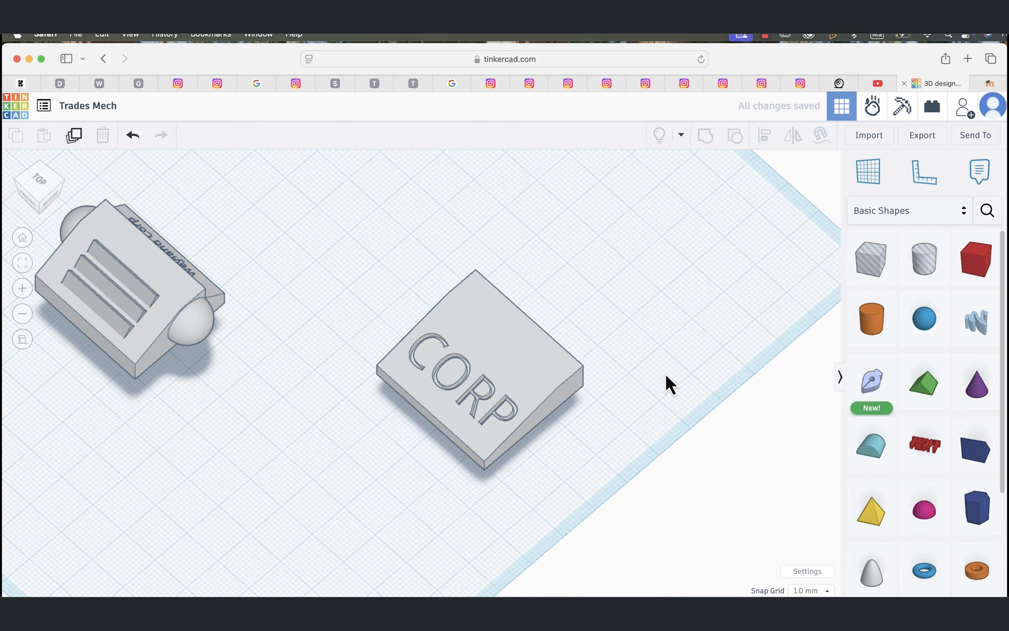
Step: Add a Roof shape from the Basic Shapes and seat it on top of the block behind the CORP lettering
right_click_drag(665, 374, 669, 337)
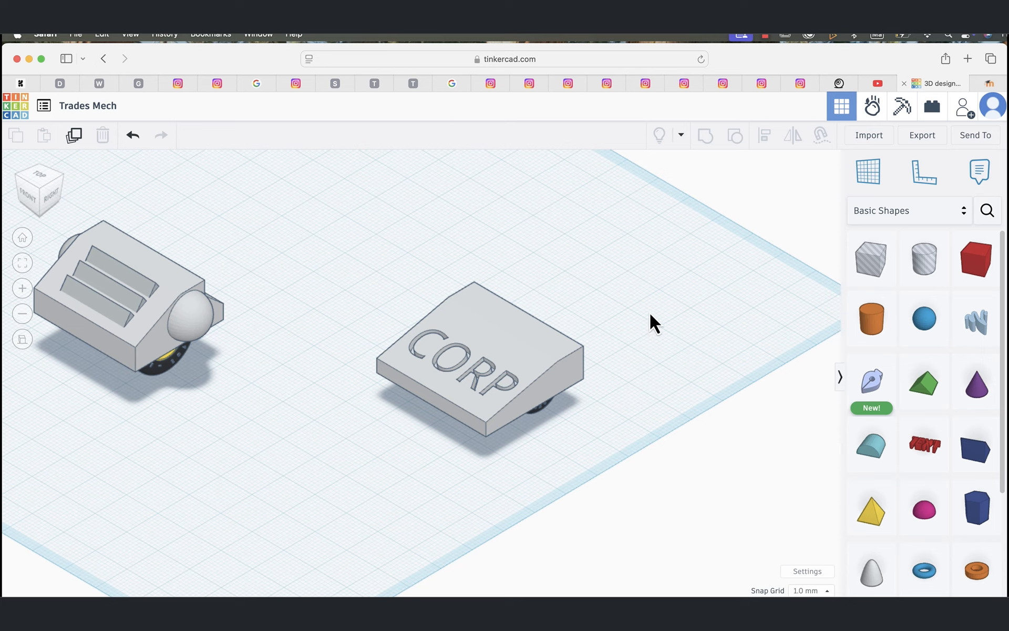
left_click(495, 336)
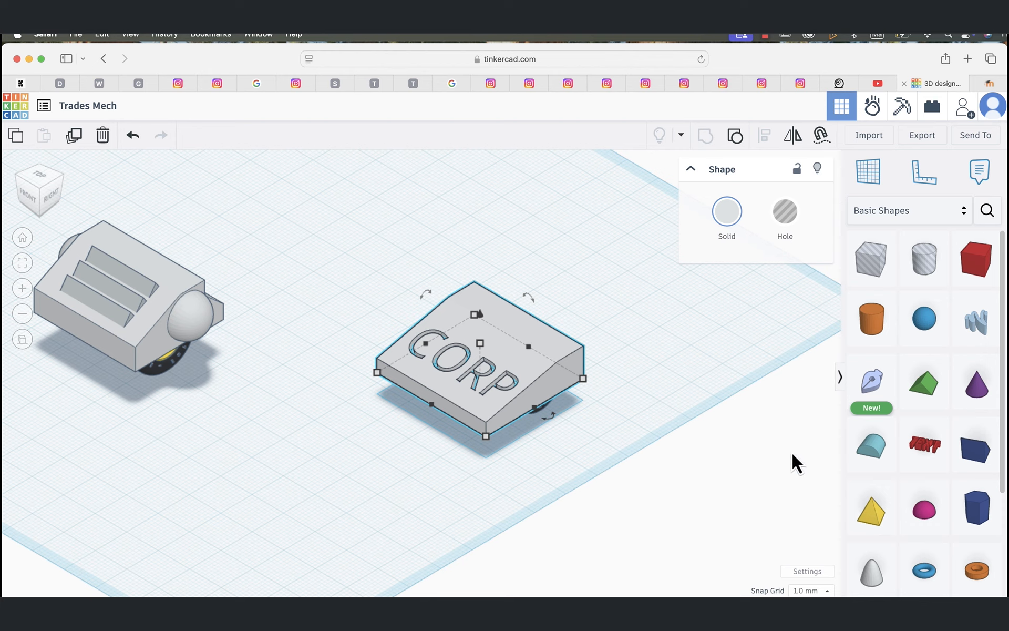
left_click_drag(928, 381, 669, 285)
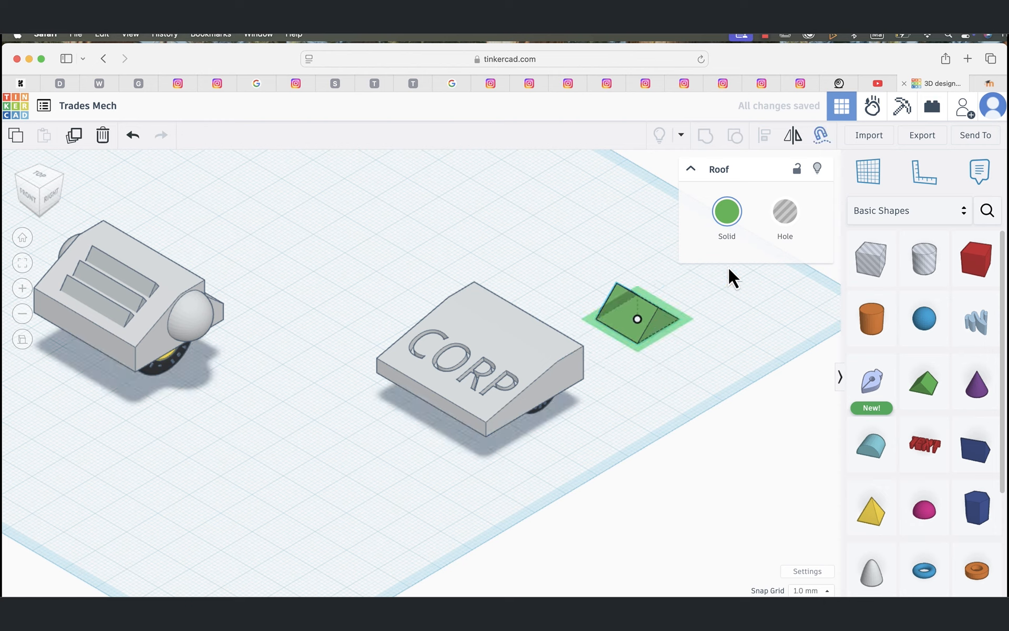
left_click_drag(638, 320, 455, 360)
mouse_move(534, 346)
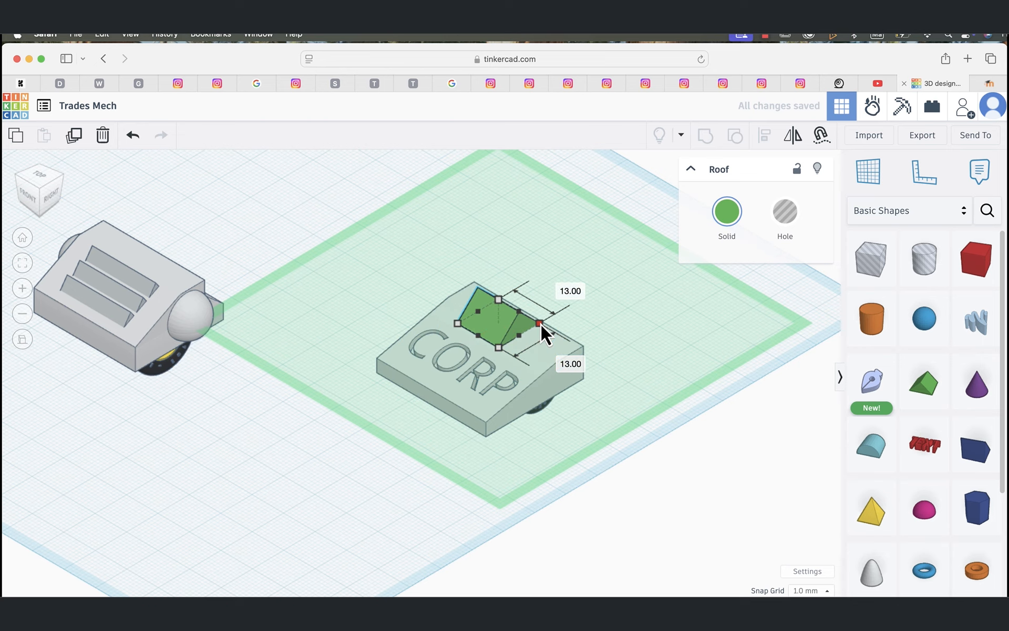
Step: Scale the roof's footprint down to about 10.6 by 10.6 mm and shift it toward the middle of the block's width
left_click_drag(539, 324, 520, 327, "shift")
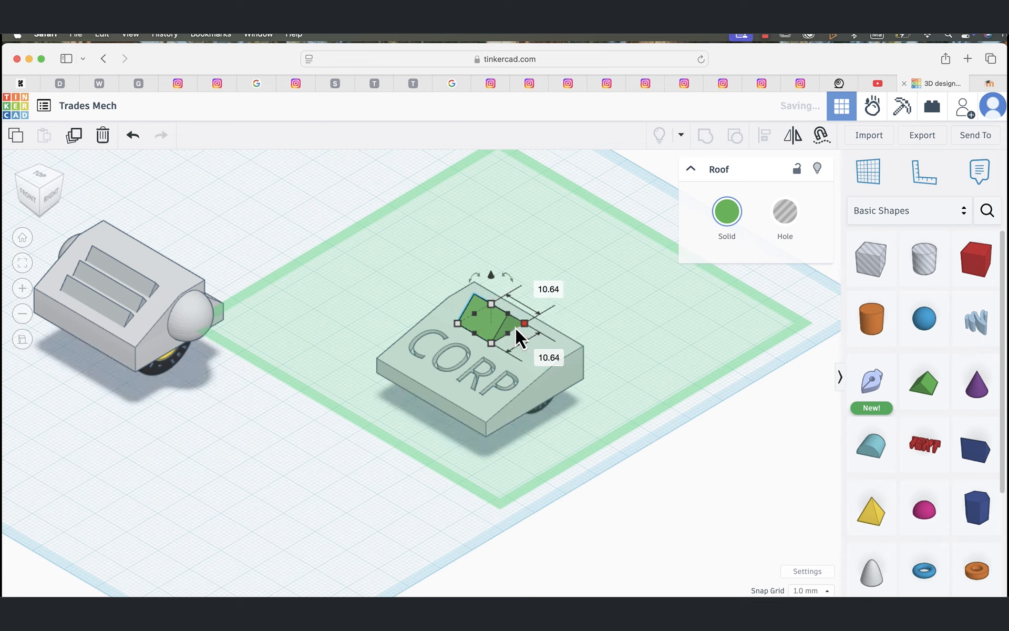
left_click_drag(501, 329, 501, 330)
left_click(723, 489)
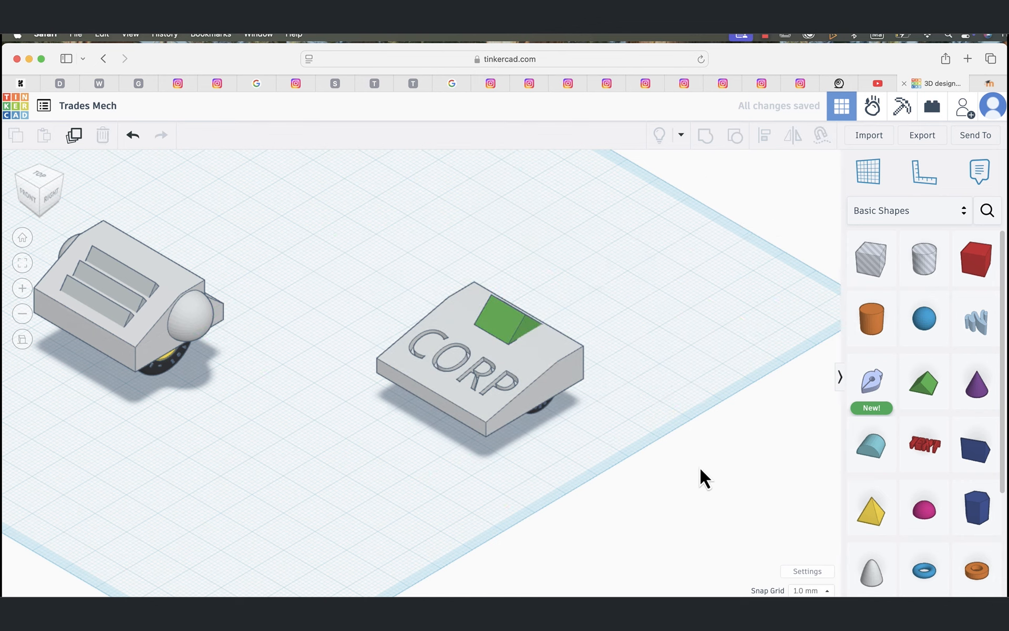
Step: Stretch the green roof upward to make it a taller, steeper wedge on the block
left_click(511, 321)
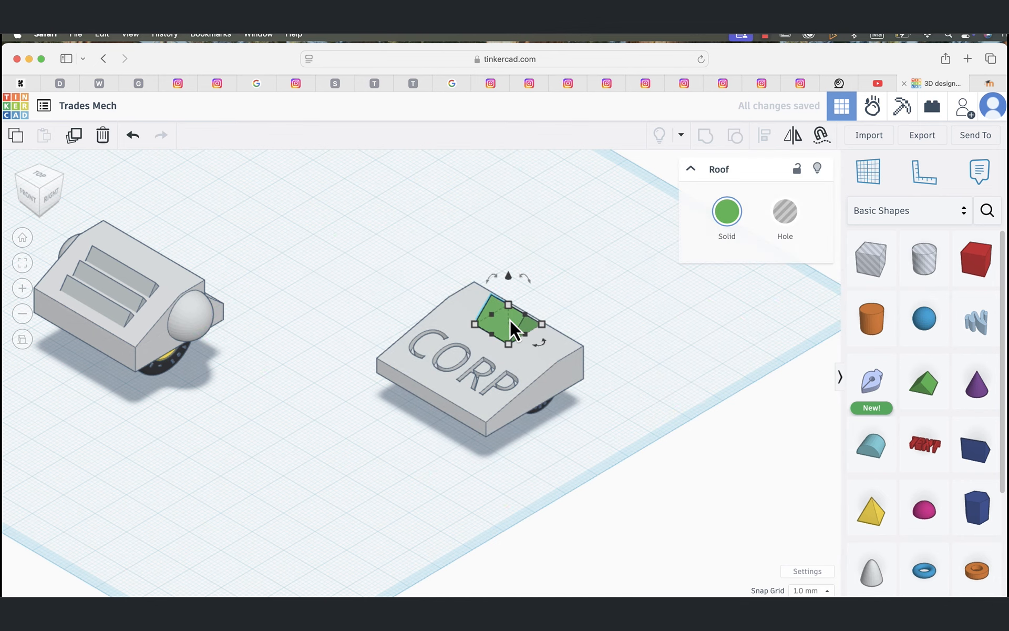
mouse_move(509, 277)
left_click_drag(509, 308, 509, 283)
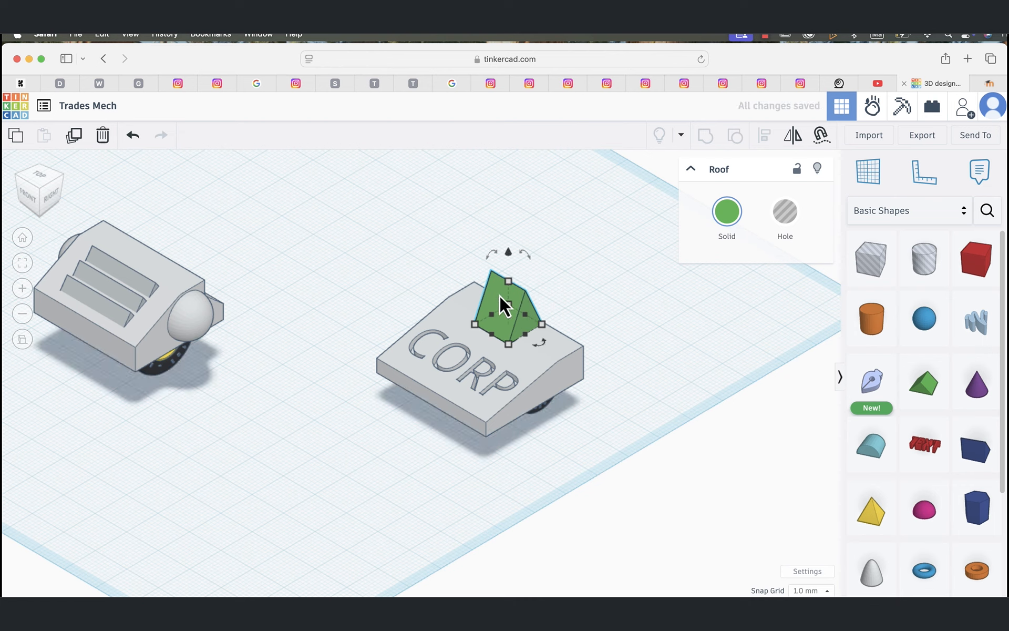
Step: Group the roof with the CORP block and recolor the combined shape with the preset light gray
left_click(458, 308, "shift")
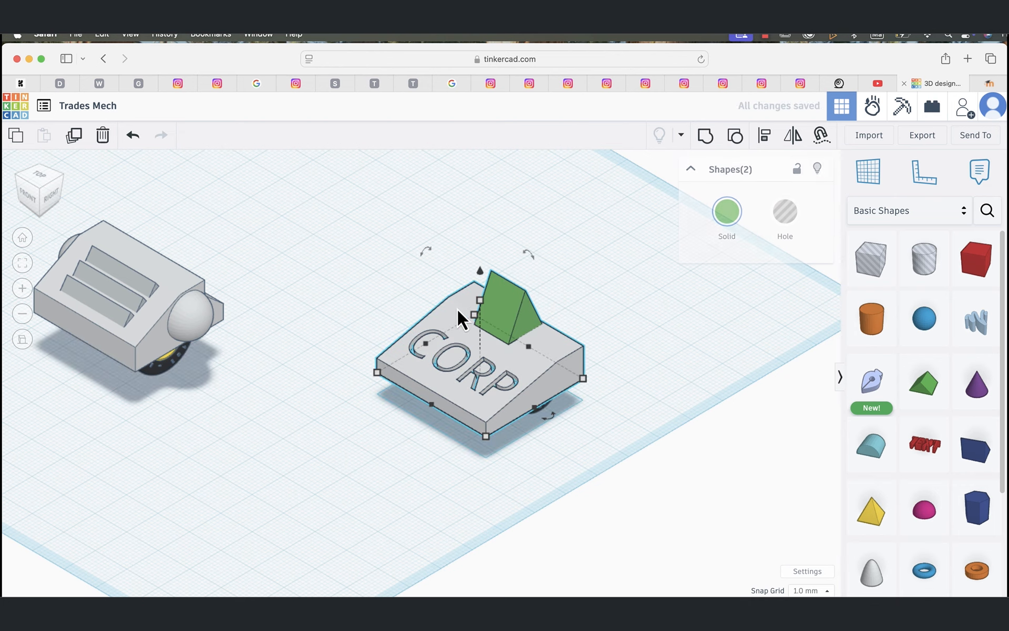
left_click(705, 136)
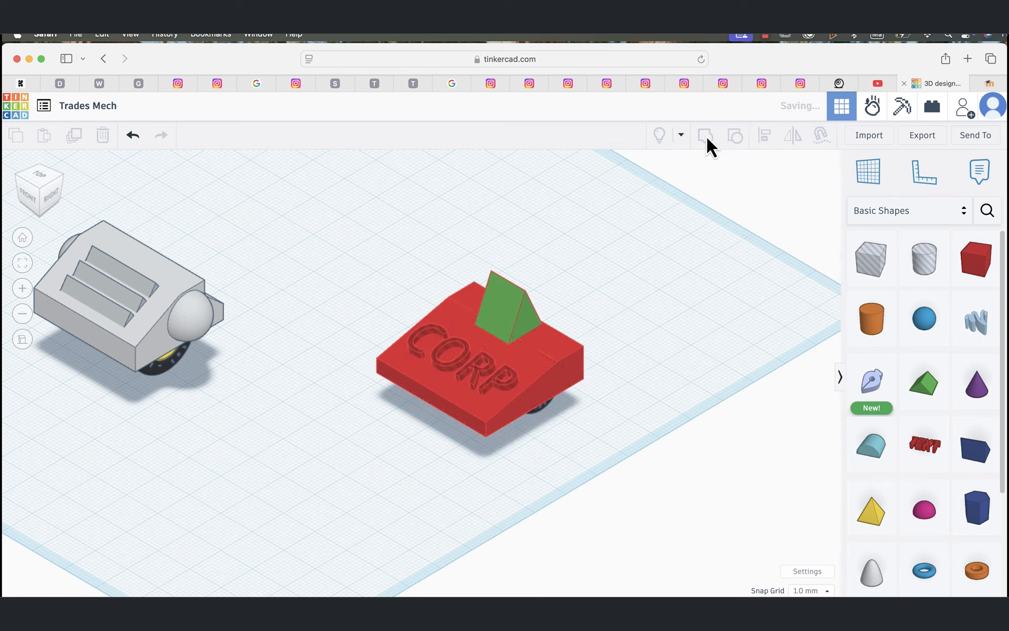
left_click(717, 462)
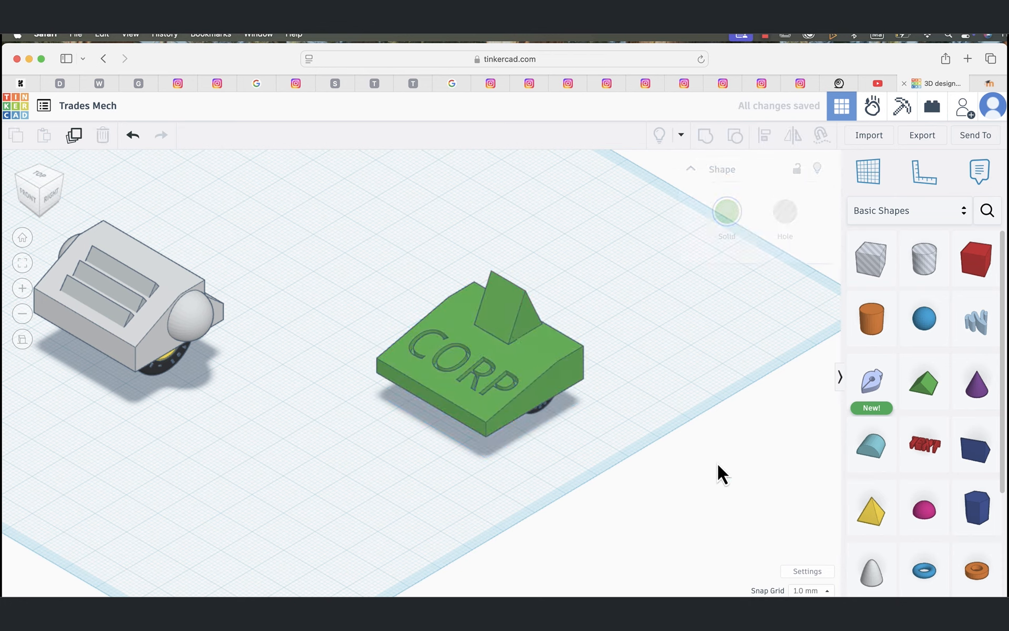
left_click(506, 315)
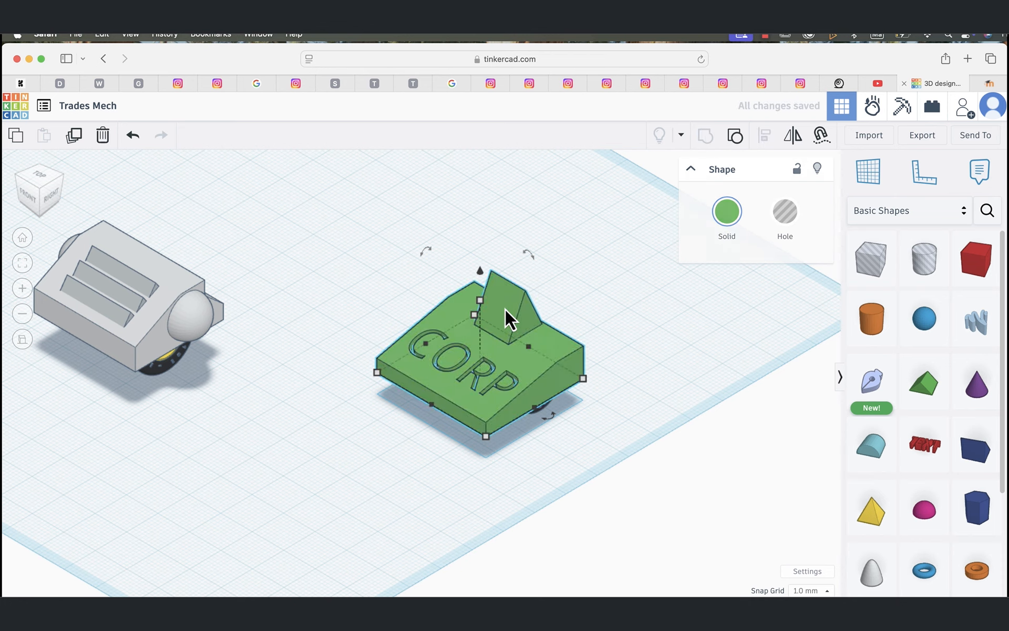
left_click(730, 211)
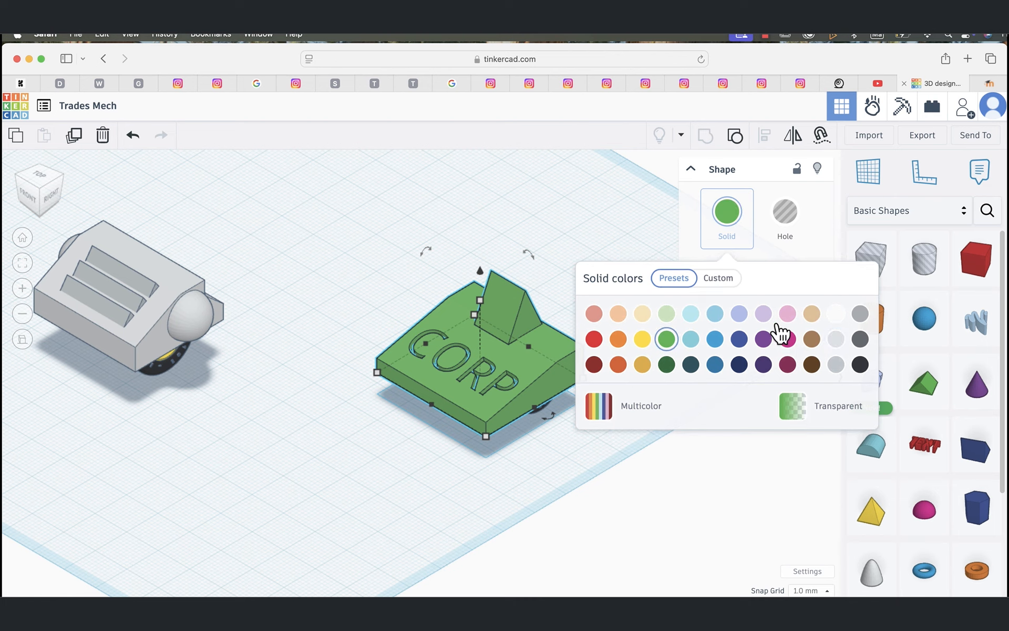
left_click(836, 340)
left_click(713, 472)
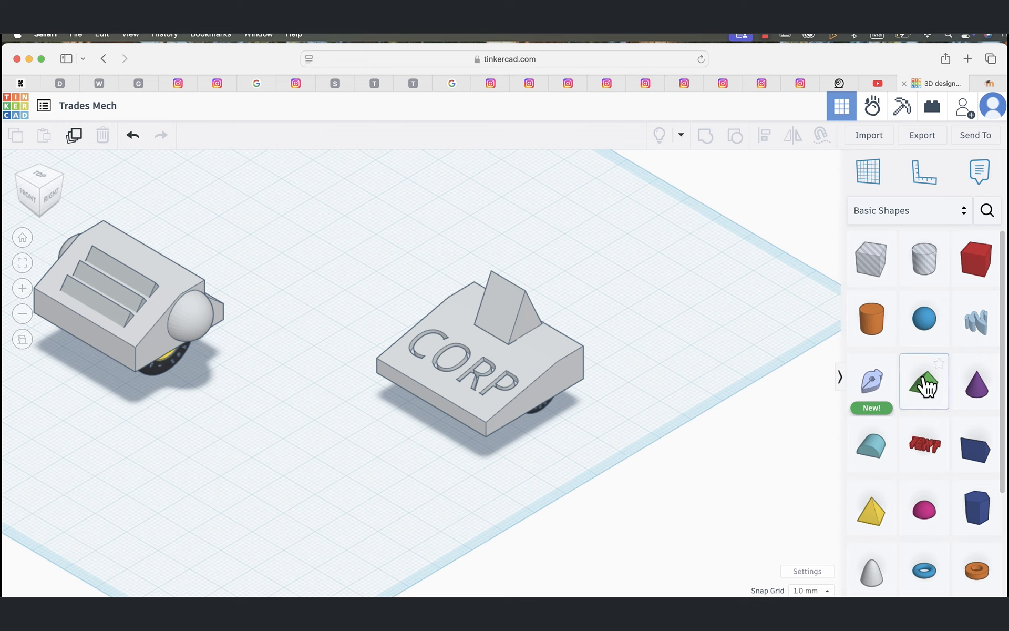
Step: Add a Box from the Basic Shapes, shrink it into a small thin bar and place it beside the CORP block
left_click_drag(973, 279, 648, 303)
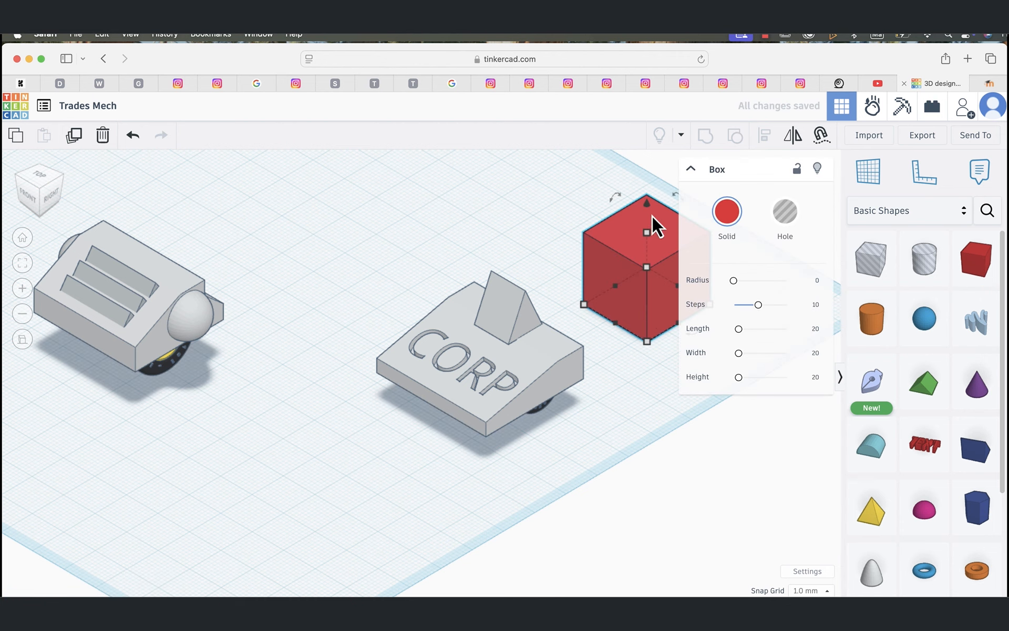
left_click_drag(647, 236, 297, 463)
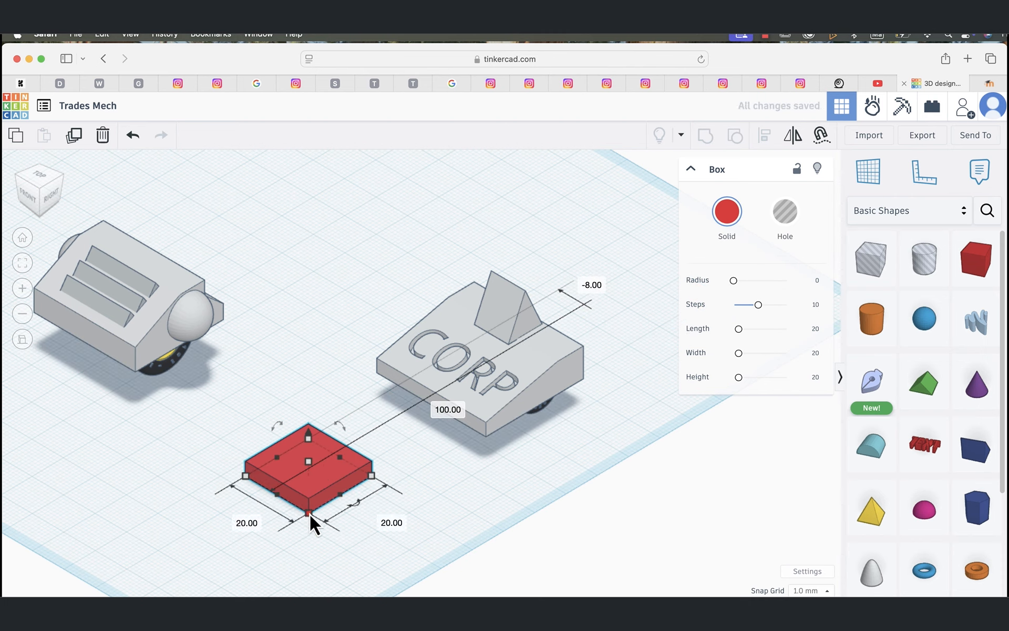
left_click_drag(310, 513, 612, 431)
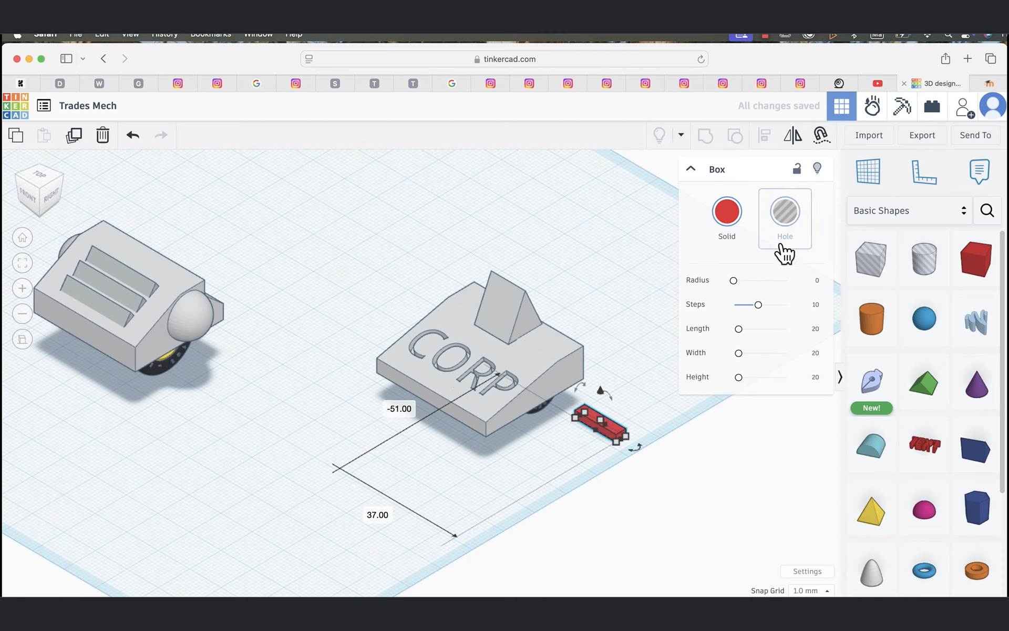
Step: Cruise the red bar from beside the CORP block onto the block's sloped-profile side face, above the wheel, and restore the normal workplane
left_click(823, 135)
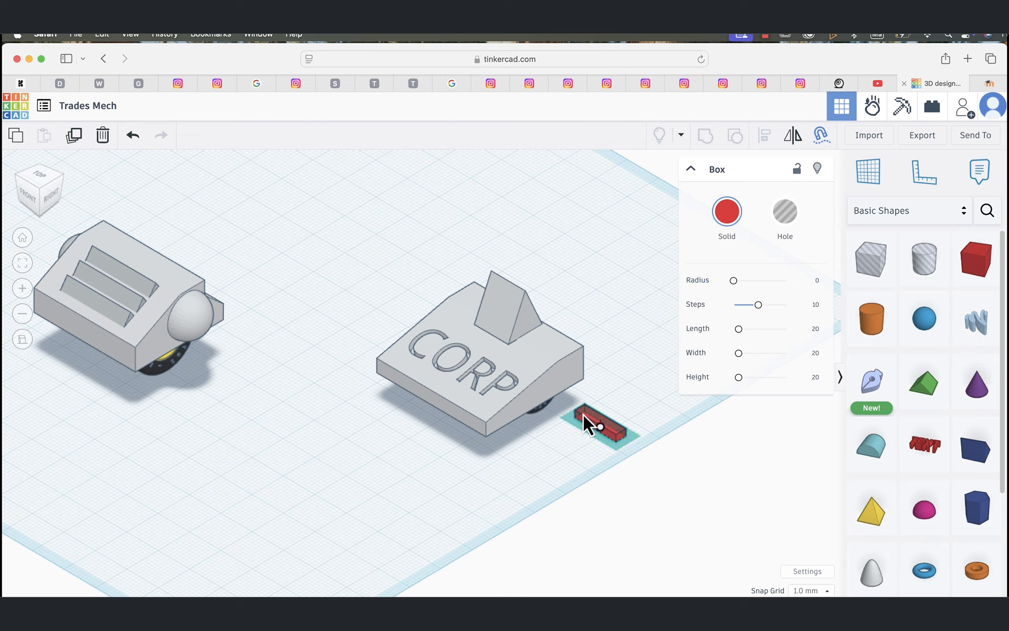
scroll(617, 411, "up", 6)
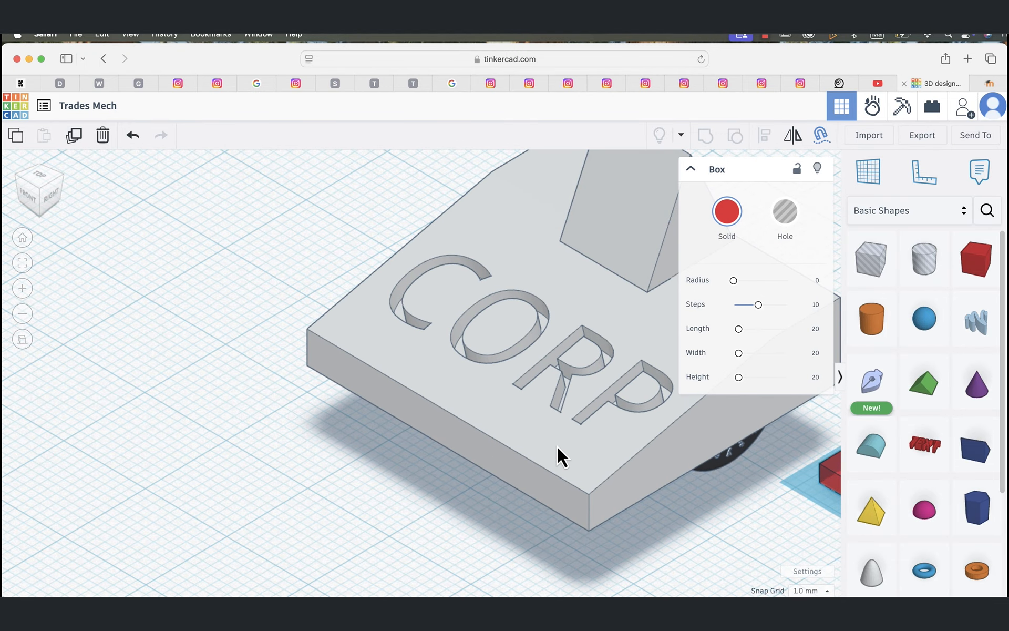
middle_click_drag(558, 445, 228, 358)
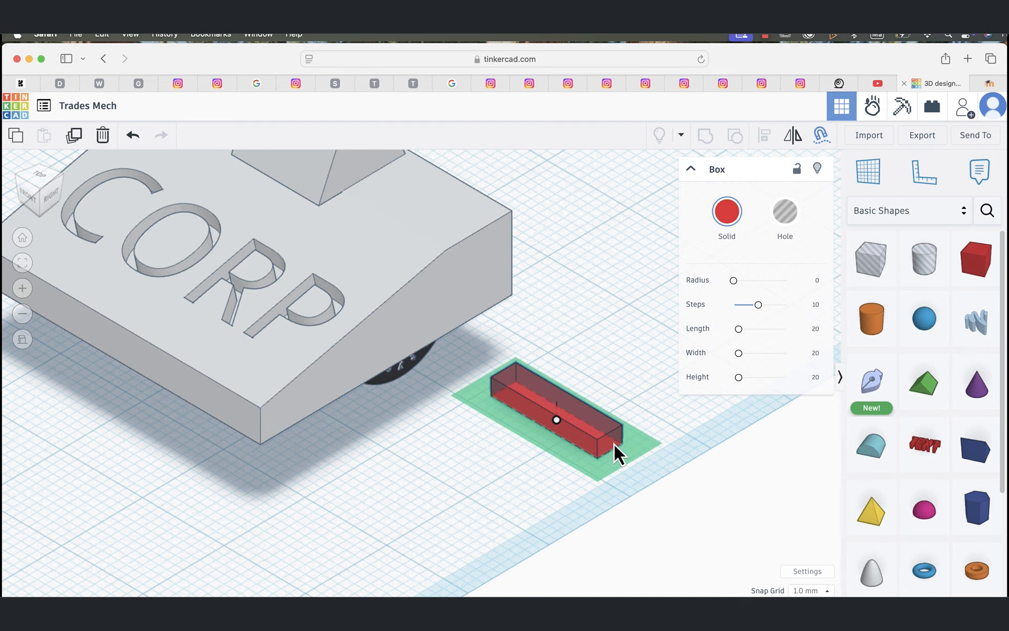
left_click(821, 134)
left_click(821, 136)
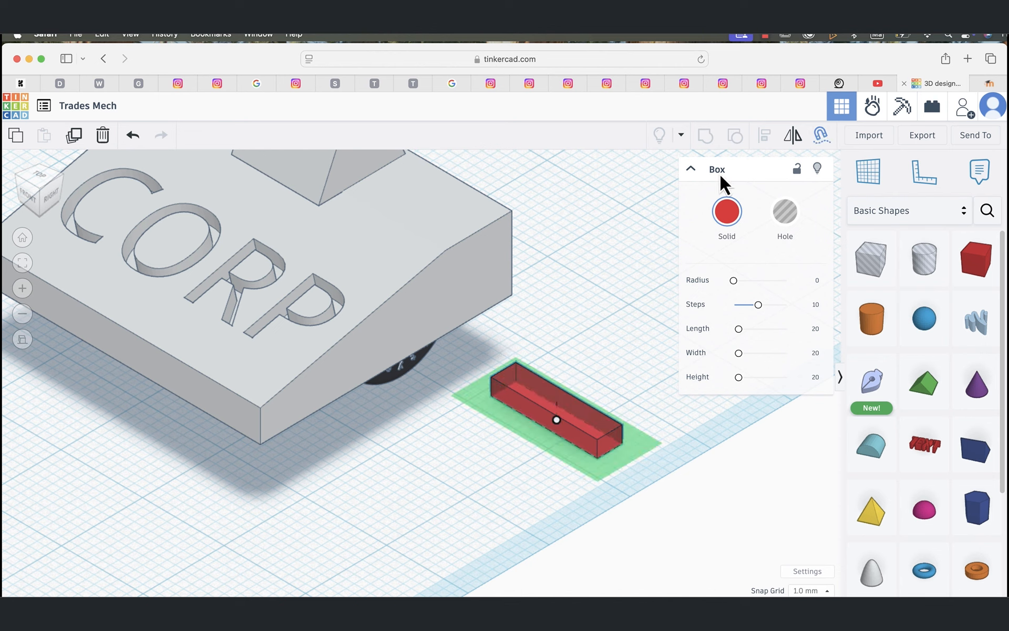
left_click_drag(557, 419, 441, 301)
key("w")
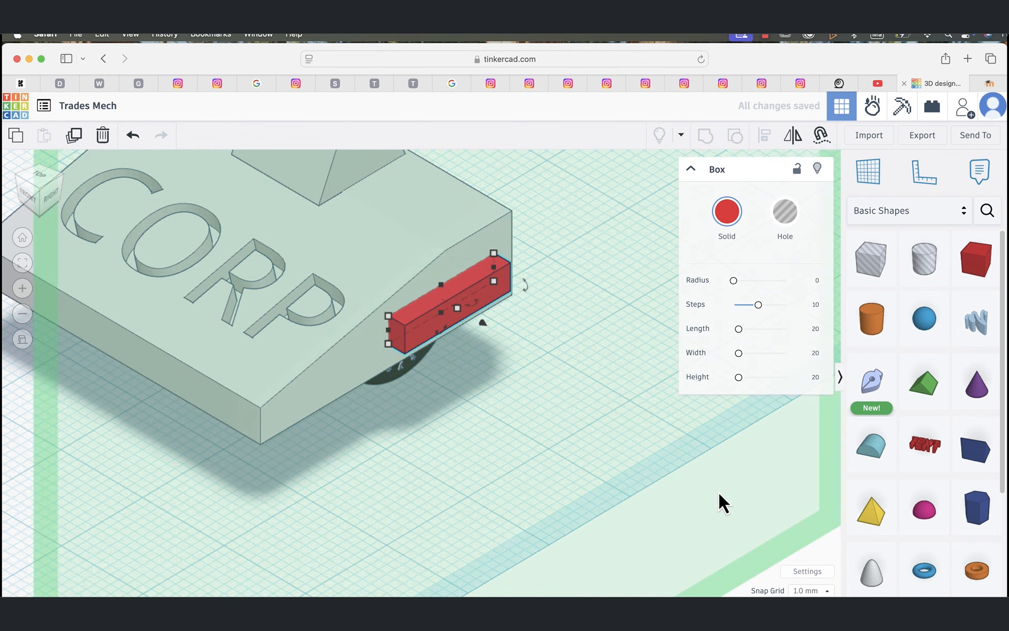
left_click(819, 551)
left_click(481, 291)
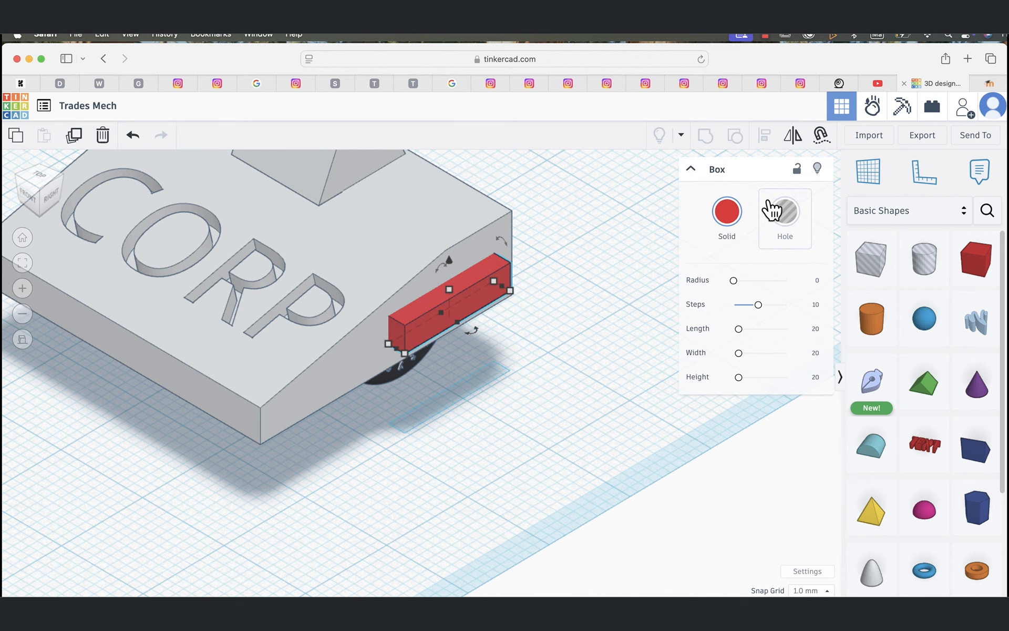
Step: Recolor the side bar with the preset dark gray and shift it slightly into the block's side face
left_click(729, 212)
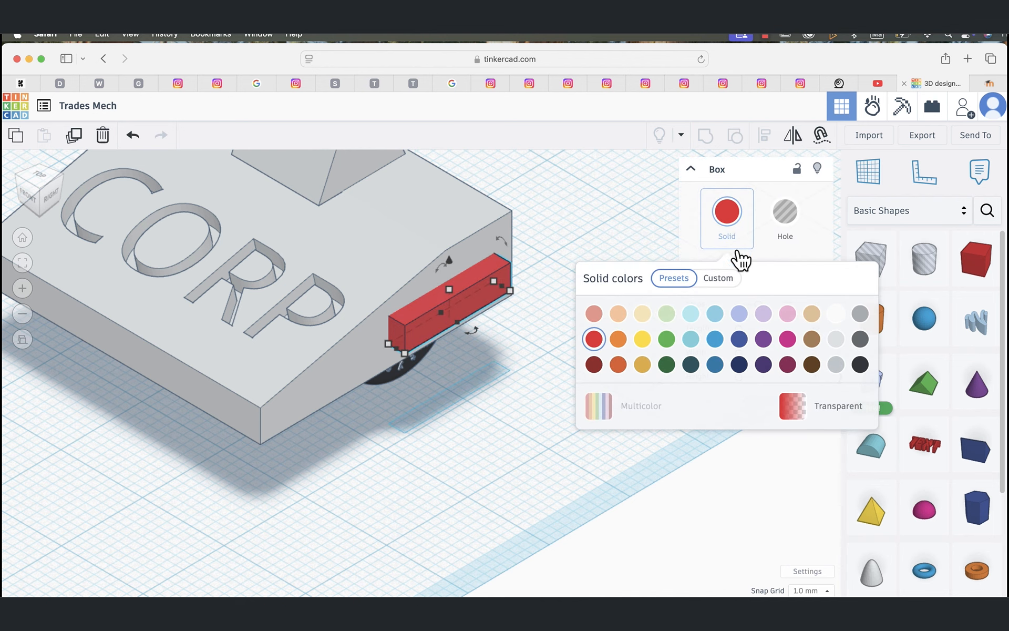
left_click(836, 365)
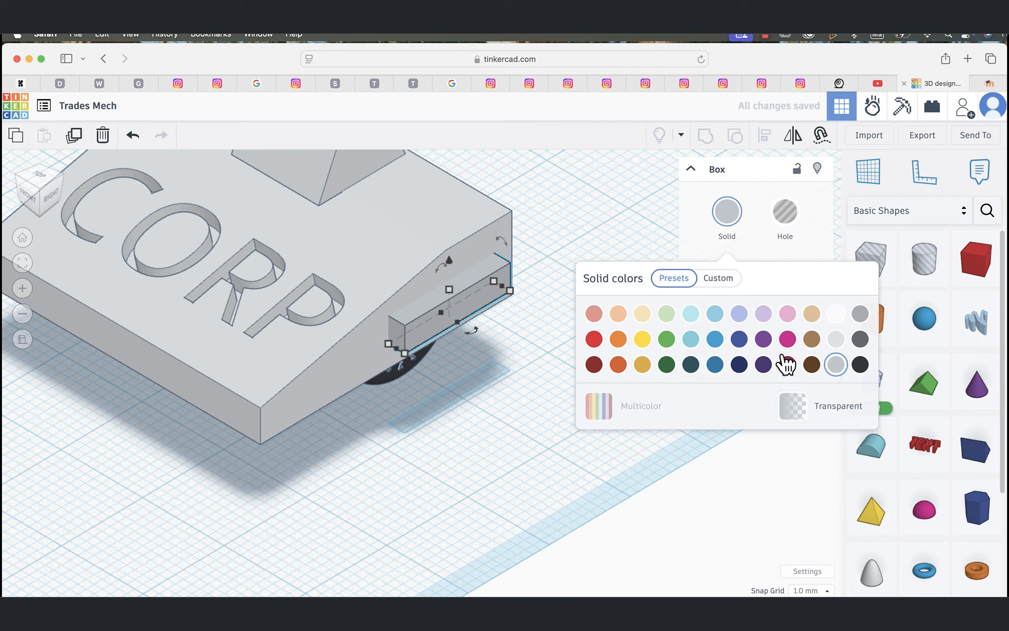
left_click(860, 339)
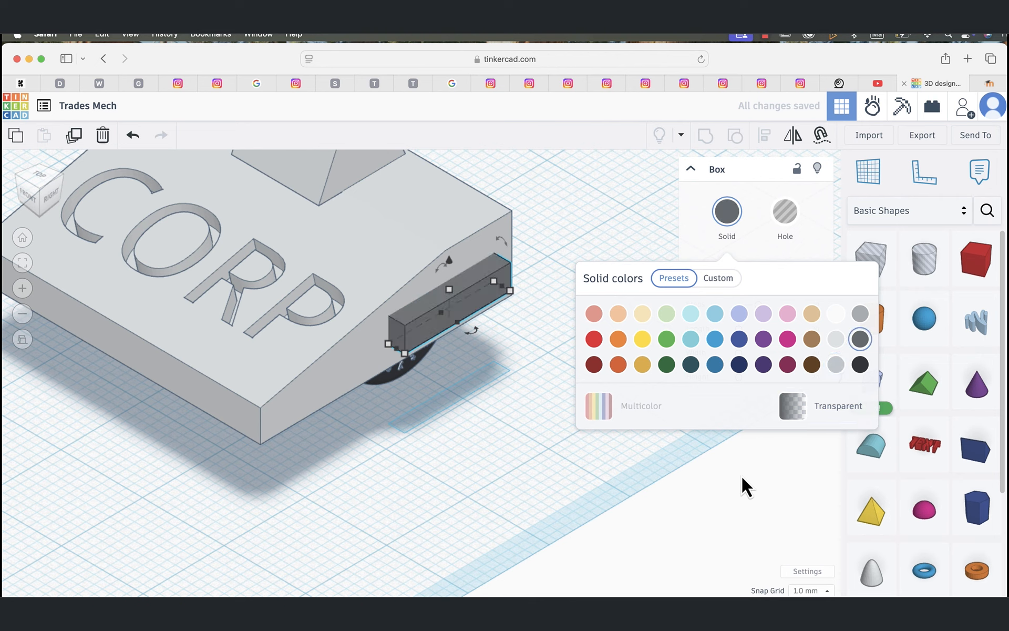
left_click(551, 406)
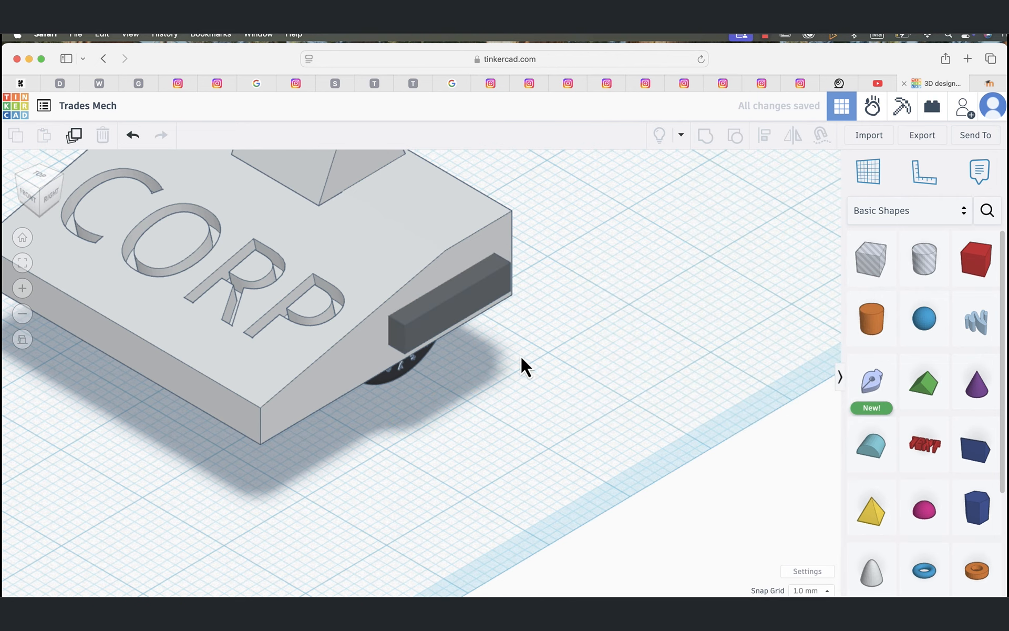
left_click(486, 294)
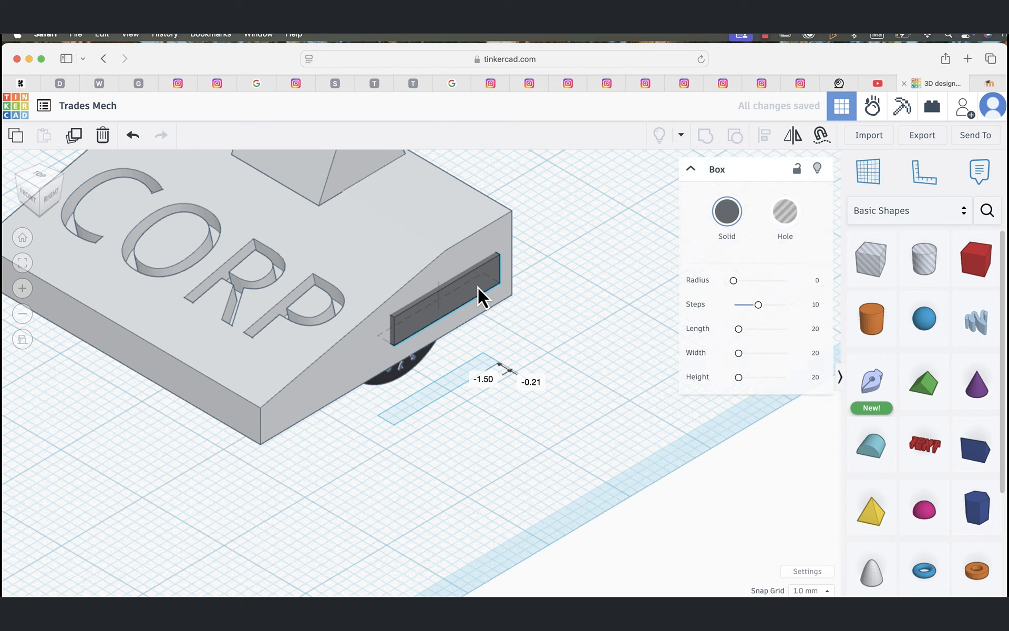
left_click(678, 493)
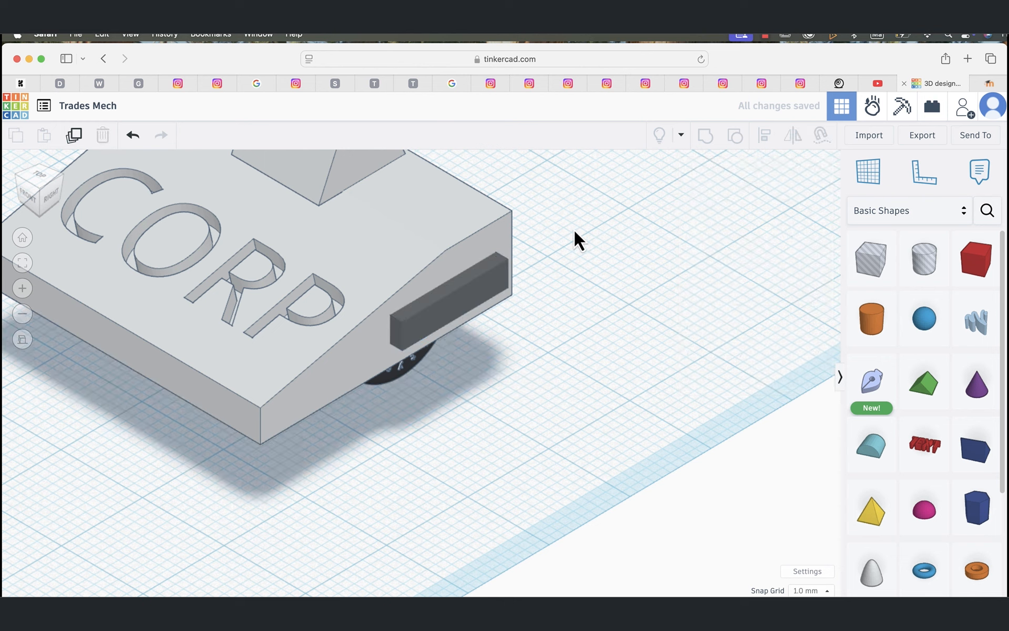
Step: Group the dark gray bar with the CORP block
left_click_drag(574, 230, 356, 300)
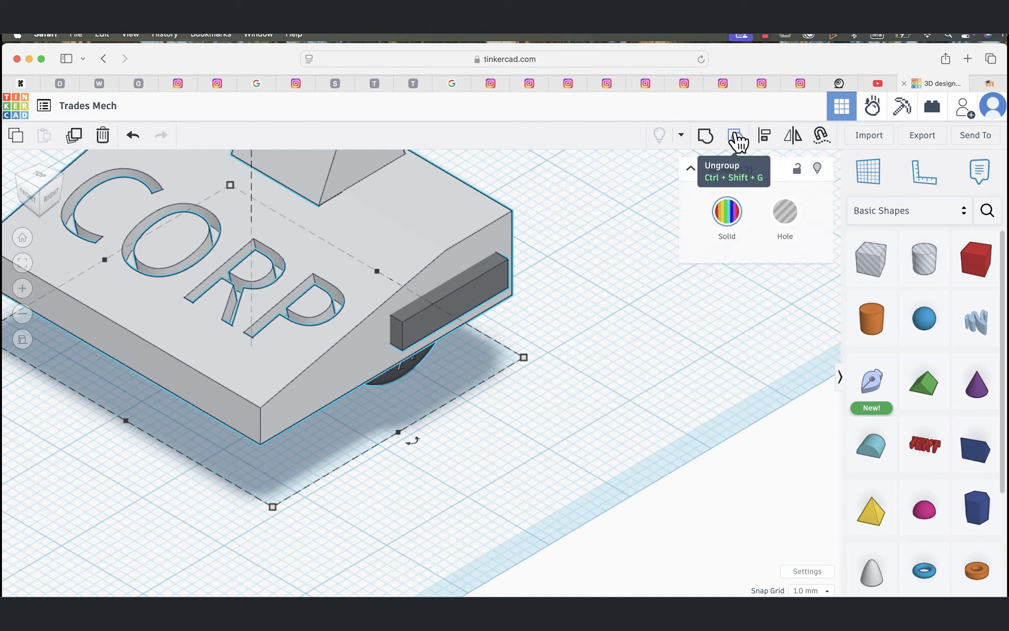
left_click(704, 137)
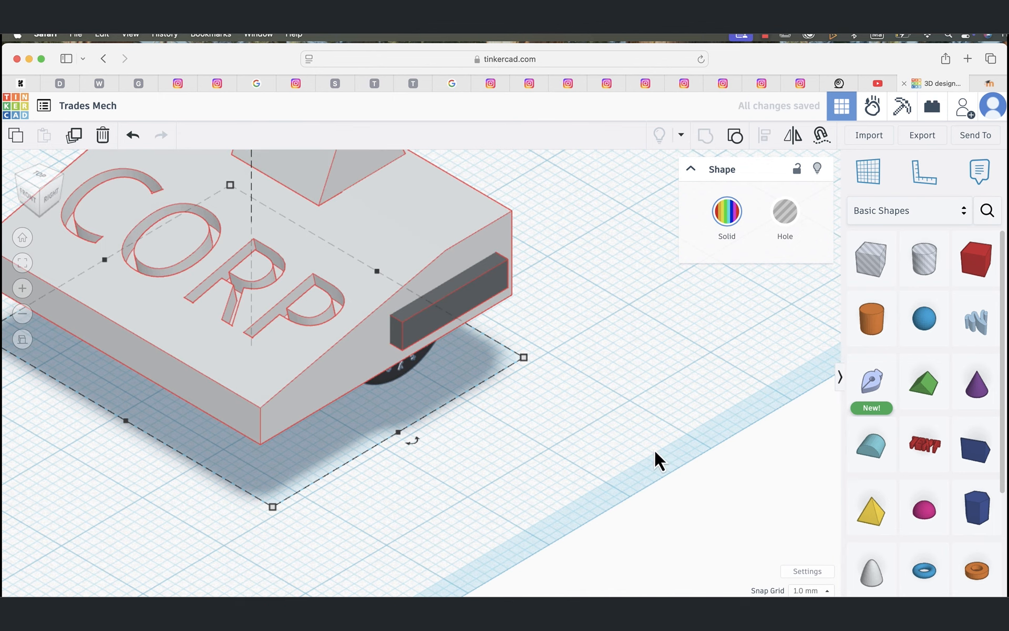
left_click(668, 441)
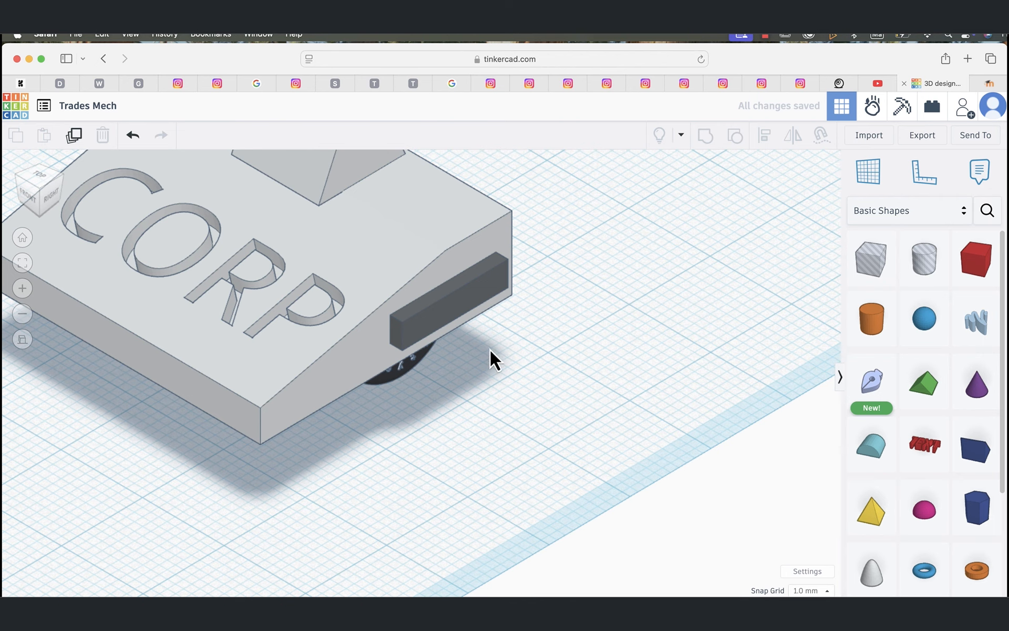
Step: Try moving the grouped CORP block across the workplane and undo the move
scroll(498, 348, "down", 5)
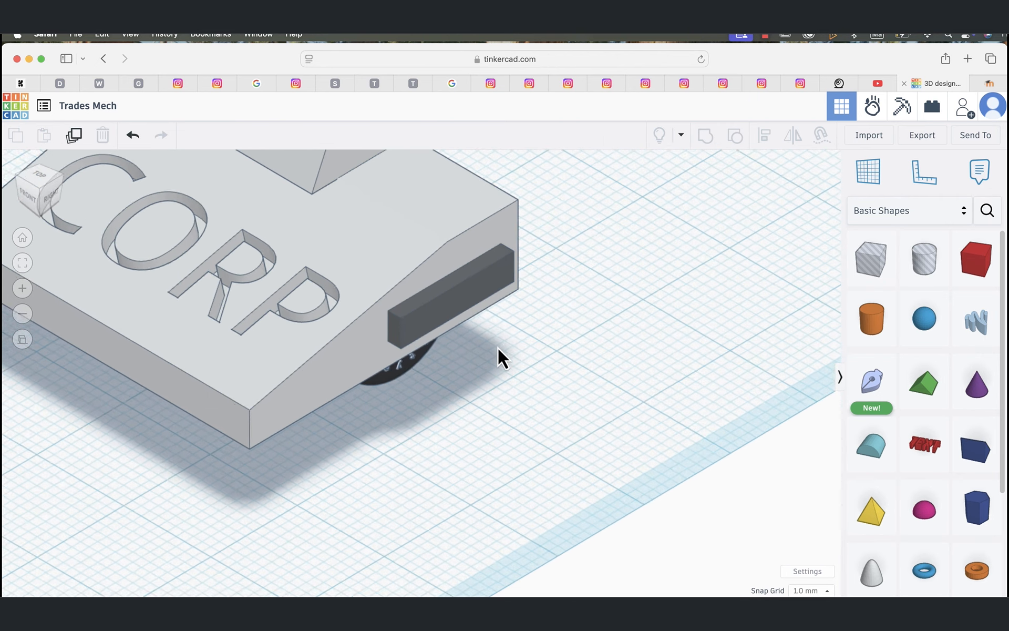
scroll(497, 348, "down", 2)
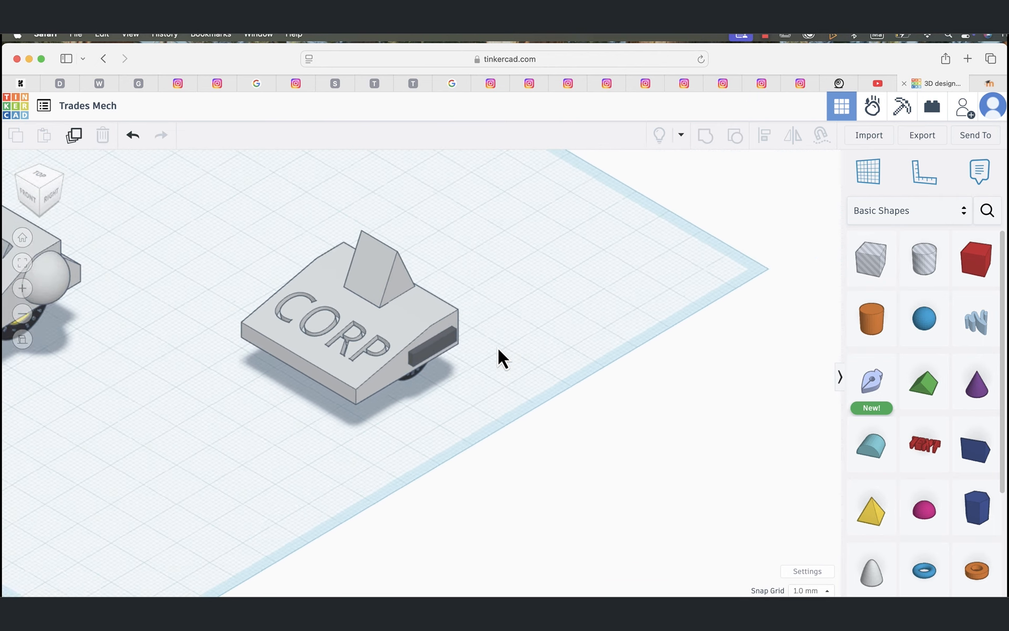
scroll(497, 348, "up", 4)
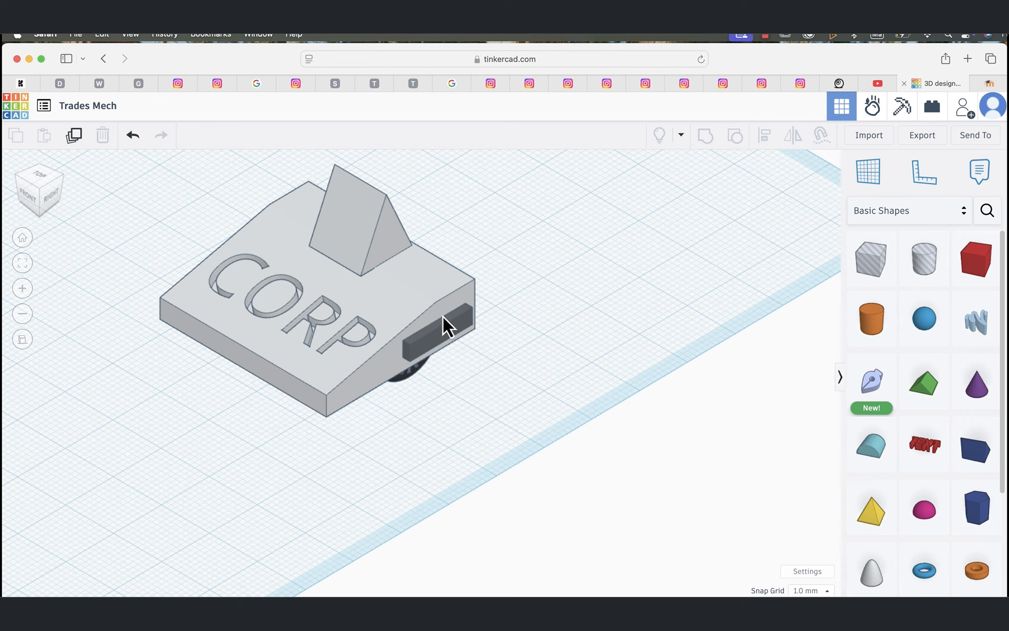
left_click_drag(442, 317, 560, 303)
key("ctrl+z")
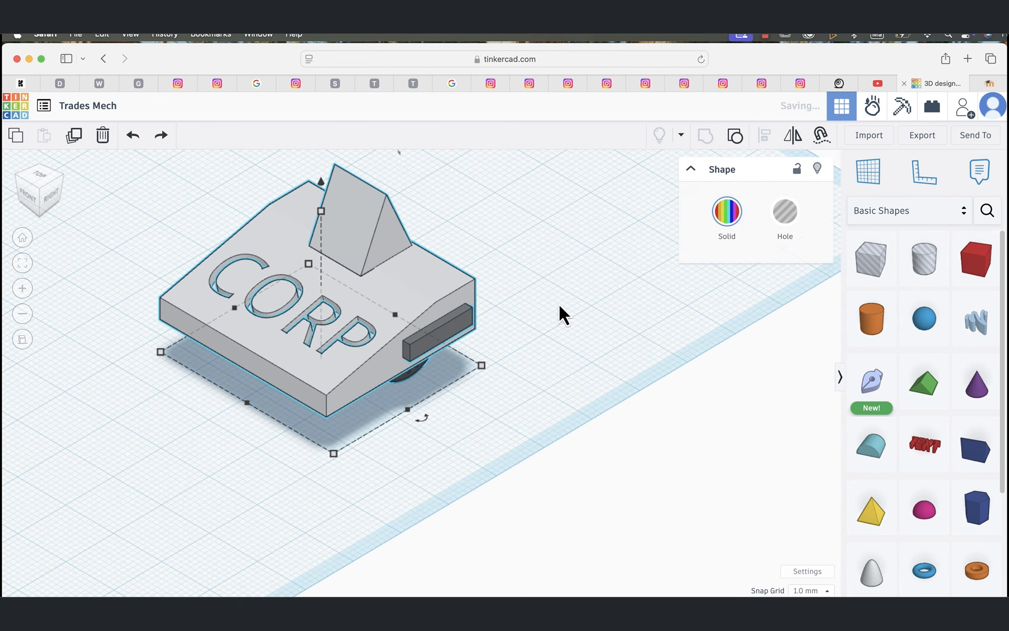
left_click_drag(409, 313, 573, 462)
left_click(152, 206)
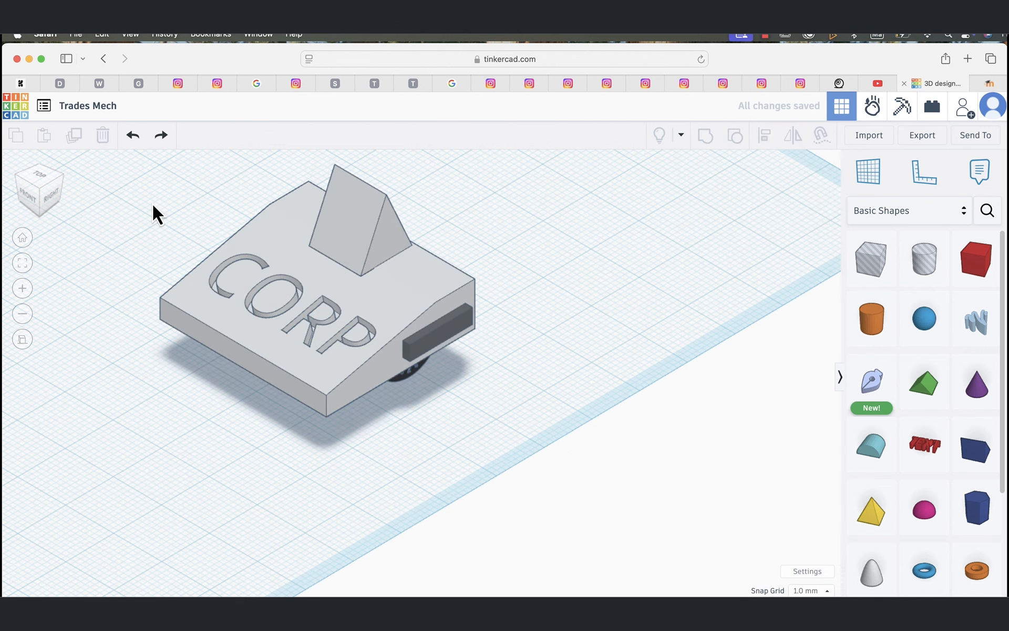
Step: Group the CORP block with the wheel beneath it and move the combined shape 6 mm and 1 mm along the workplane
left_click_drag(152, 205, 553, 448)
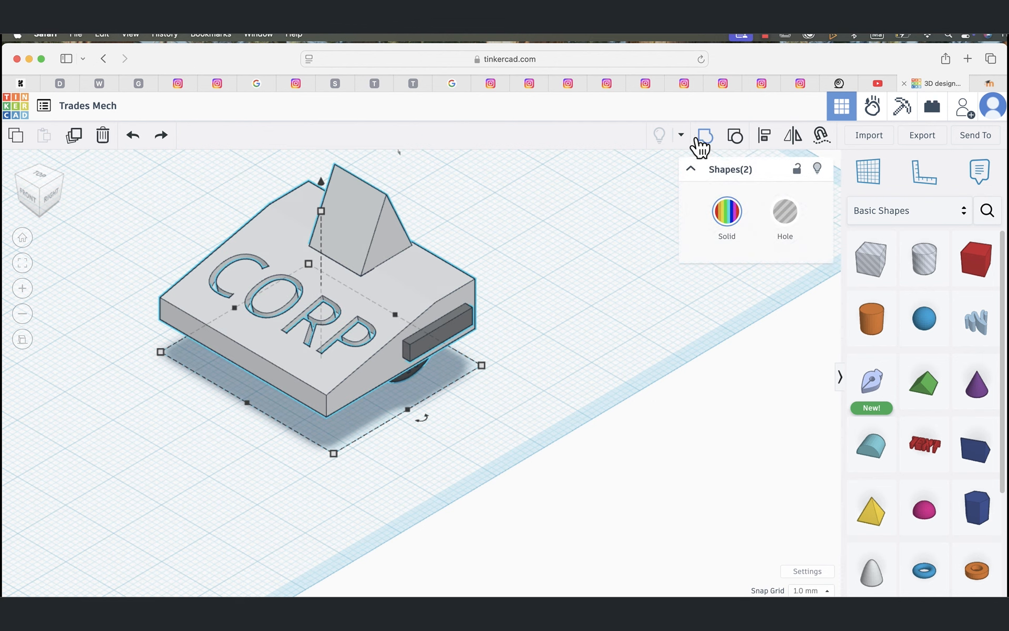
left_click(710, 138)
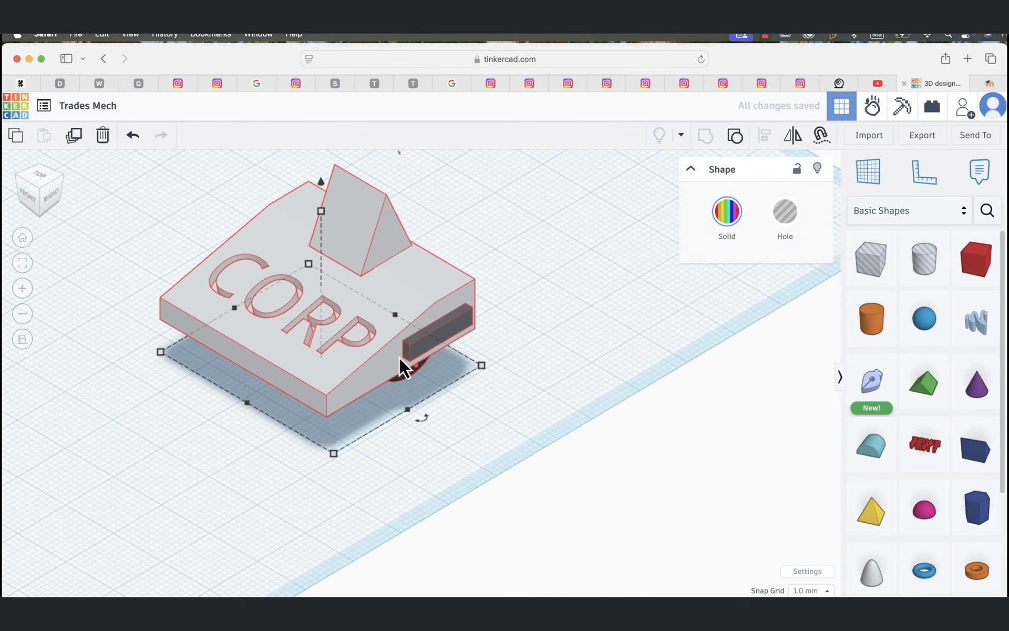
left_click(513, 448)
left_click_drag(358, 300, 385, 320)
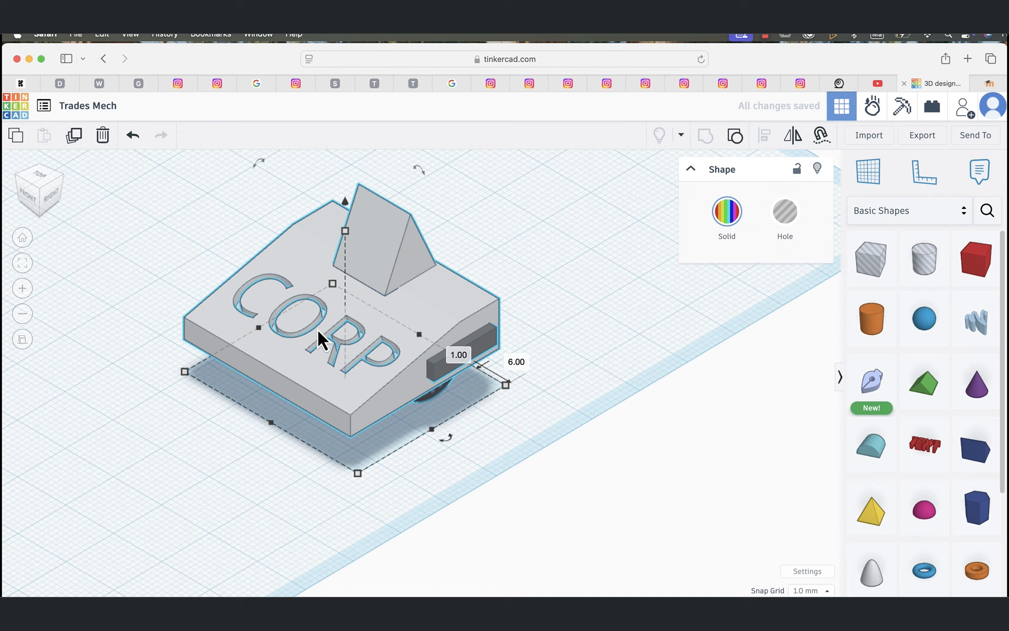
Step: Try rotating the combined CORP shape and undo the rotation
left_click_drag(419, 168, 407, 205)
key("super+z")
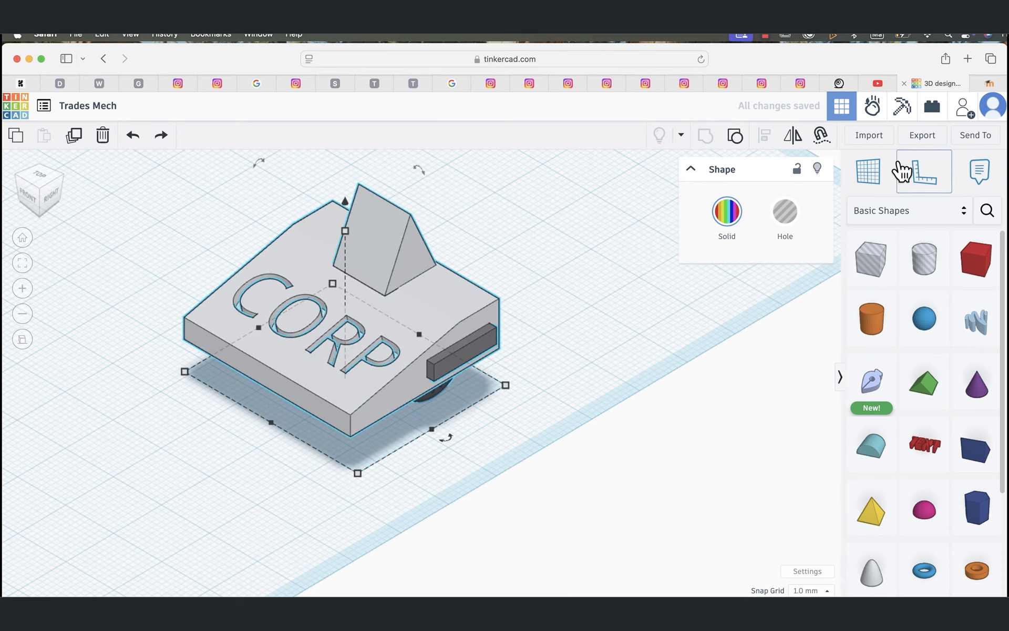